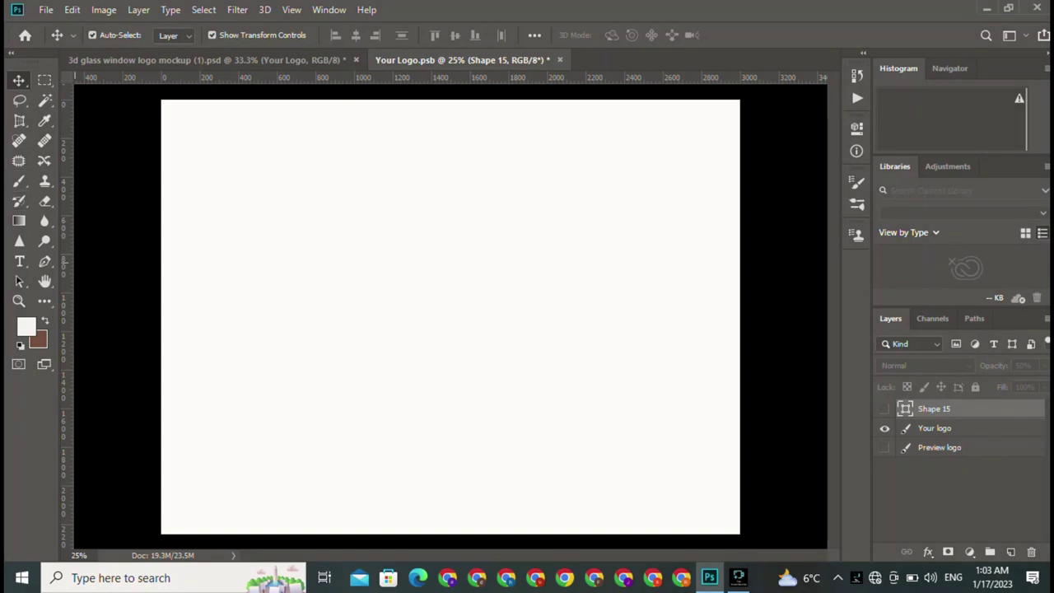
# Draw a thin vertical pen path on the canvas's upper-left side.
pyautogui.press('p')
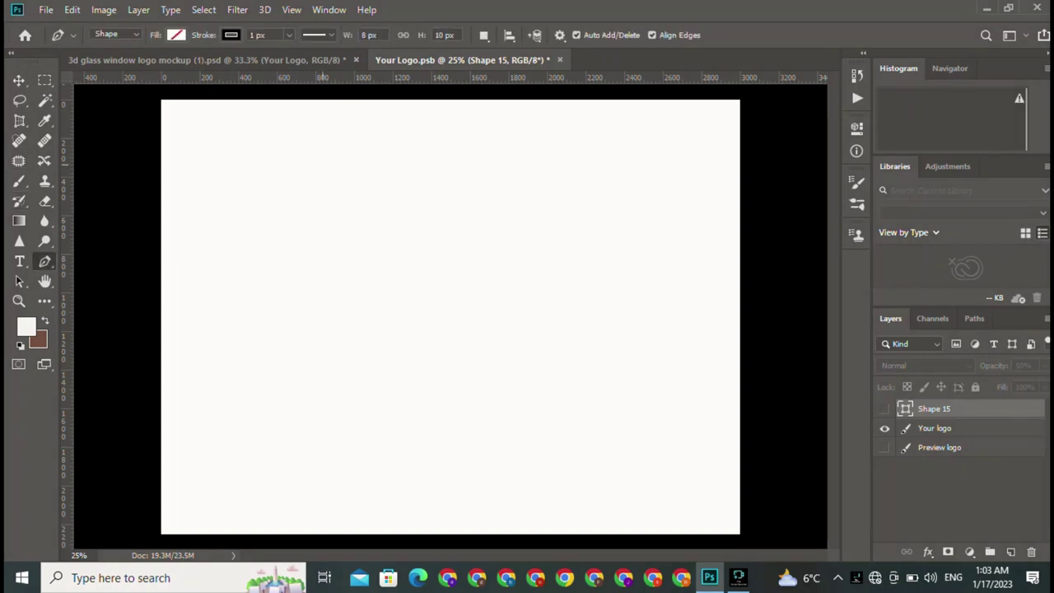
pyautogui.click(288, 159)
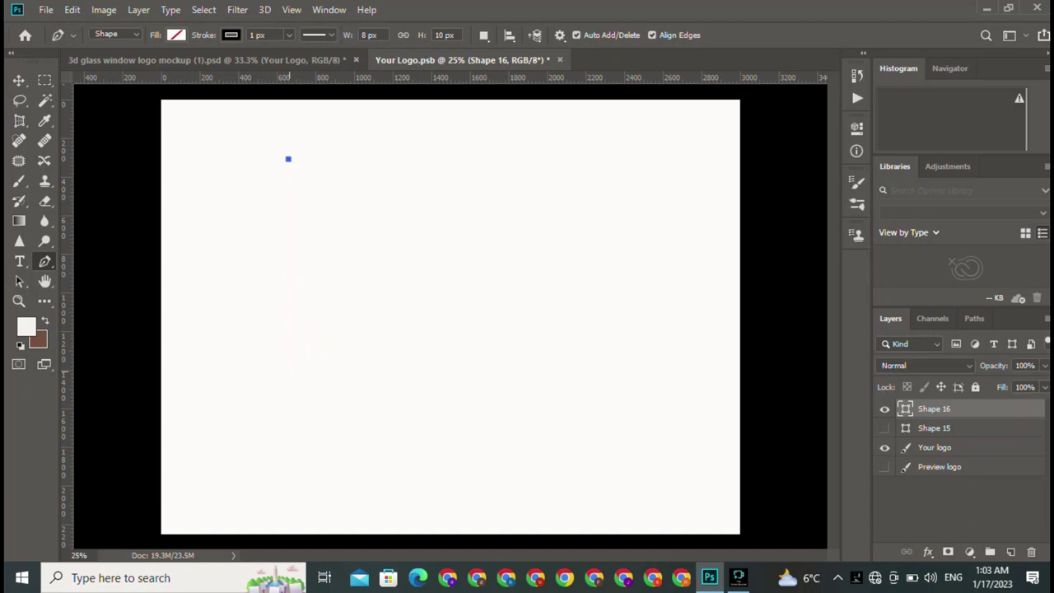
pyautogui.click(288, 406)
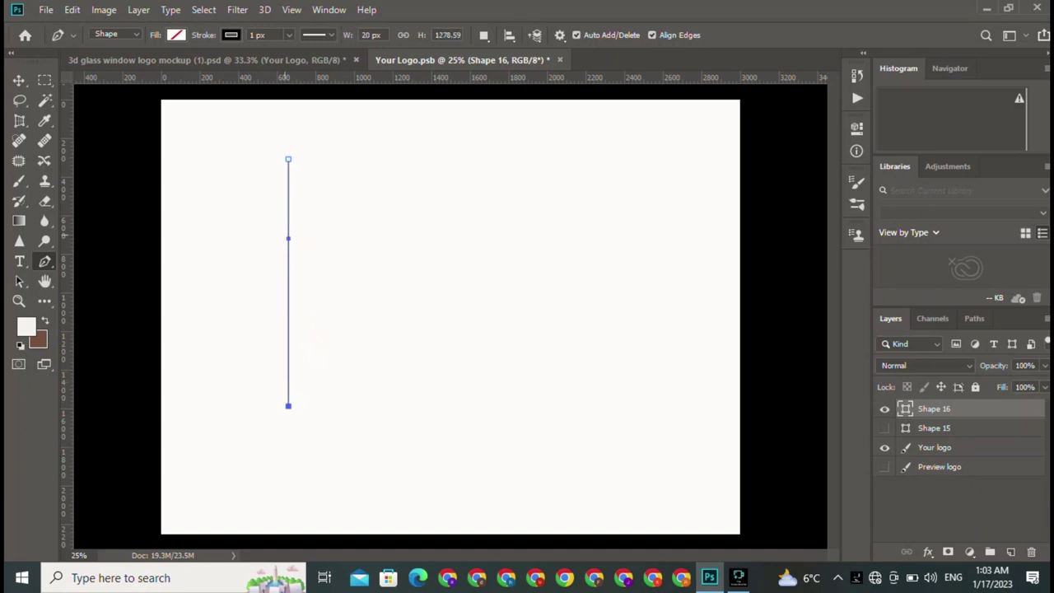
pyautogui.click(288, 159)
# Give the new vertical shape a red fill and a black stroke.
pyautogui.click(175, 35)
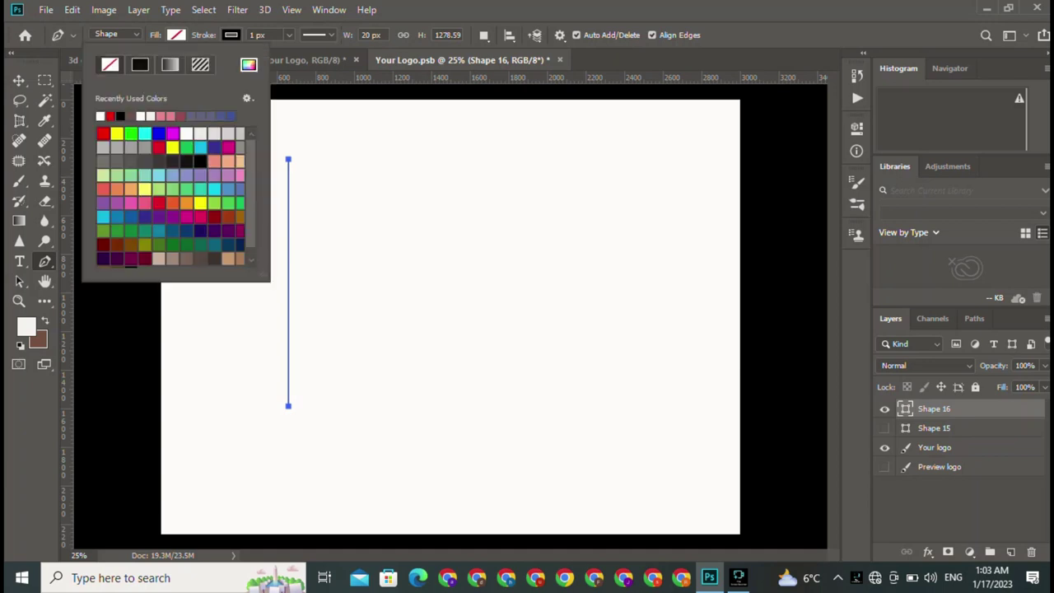
pyautogui.click(103, 133)
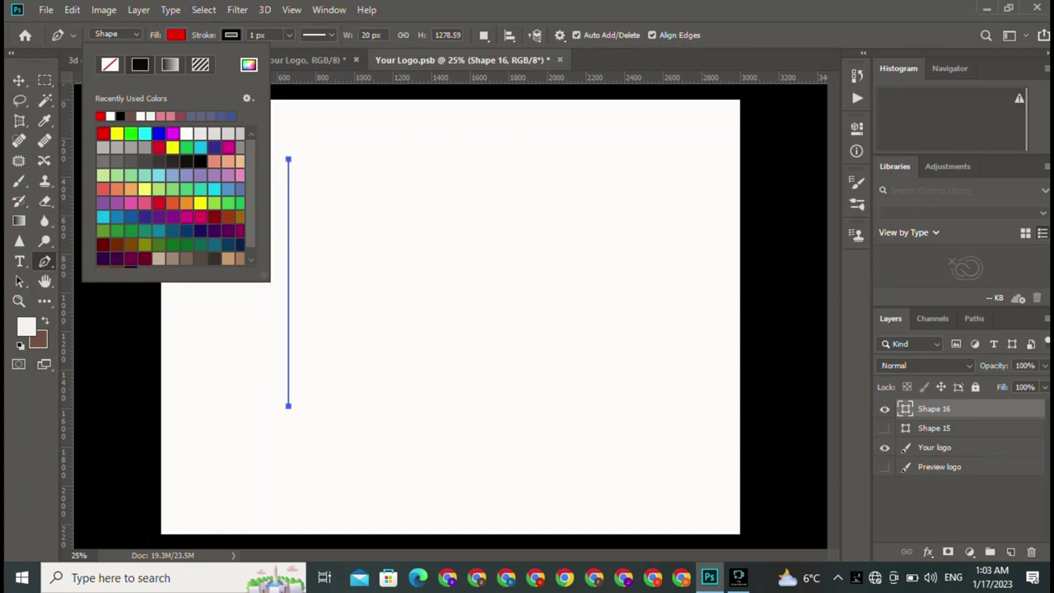
pyautogui.click(230, 35)
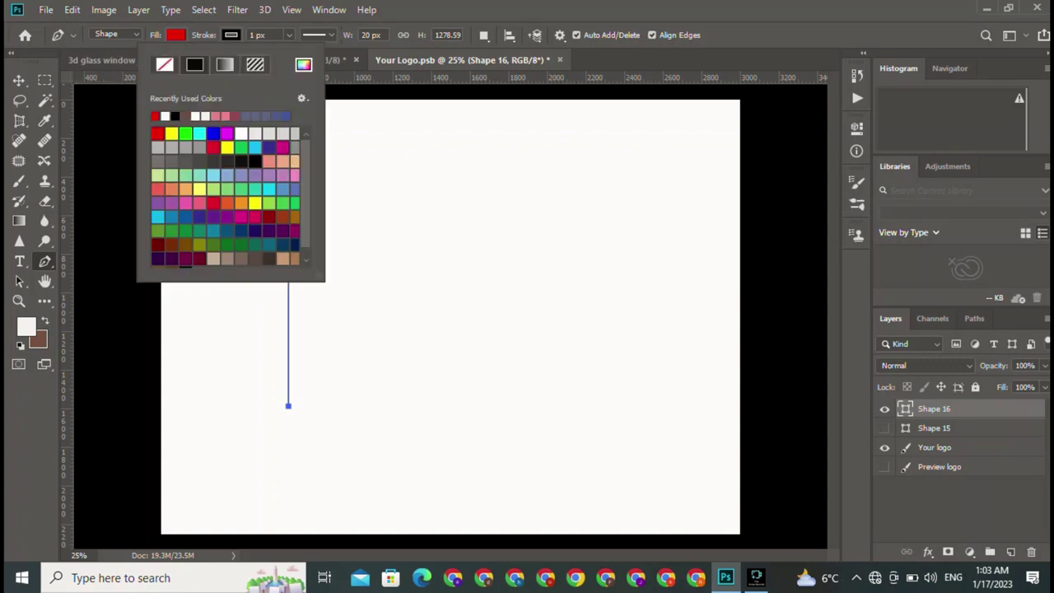
pyautogui.click(194, 64)
pyautogui.press('v')
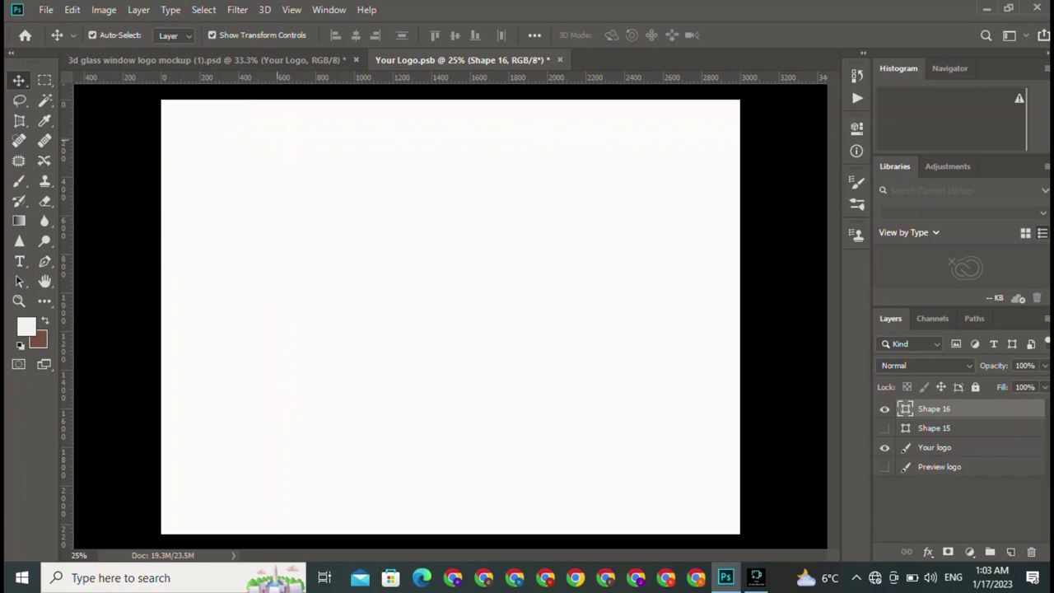
# Undo the accidental move of the white Your logo layer and lock it.
pyautogui.moveTo(451, 318); pyautogui.dragTo(579, 456)
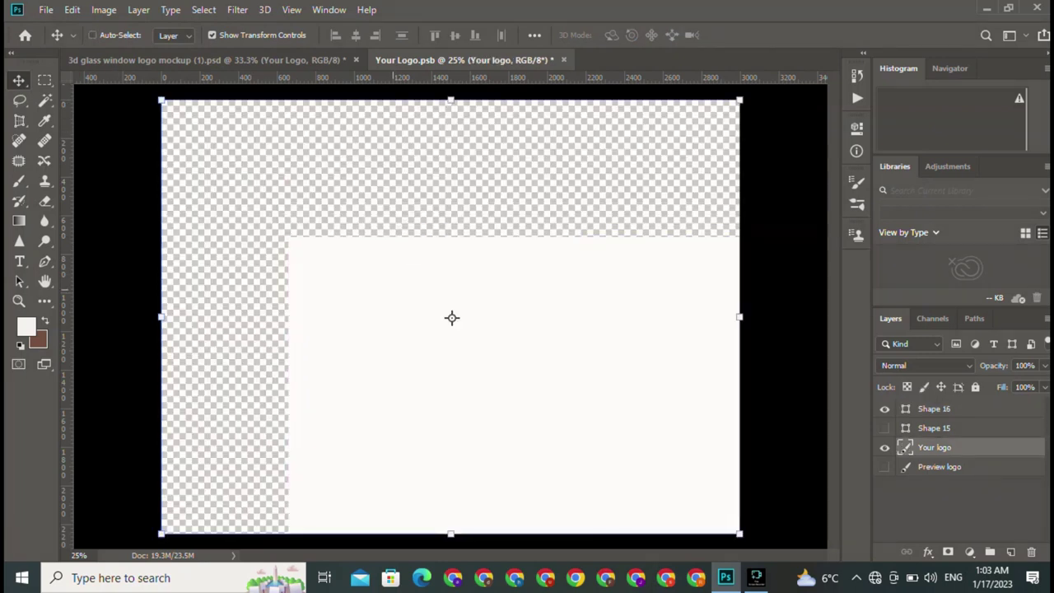
pyautogui.hotkey('ctrl', 'z')
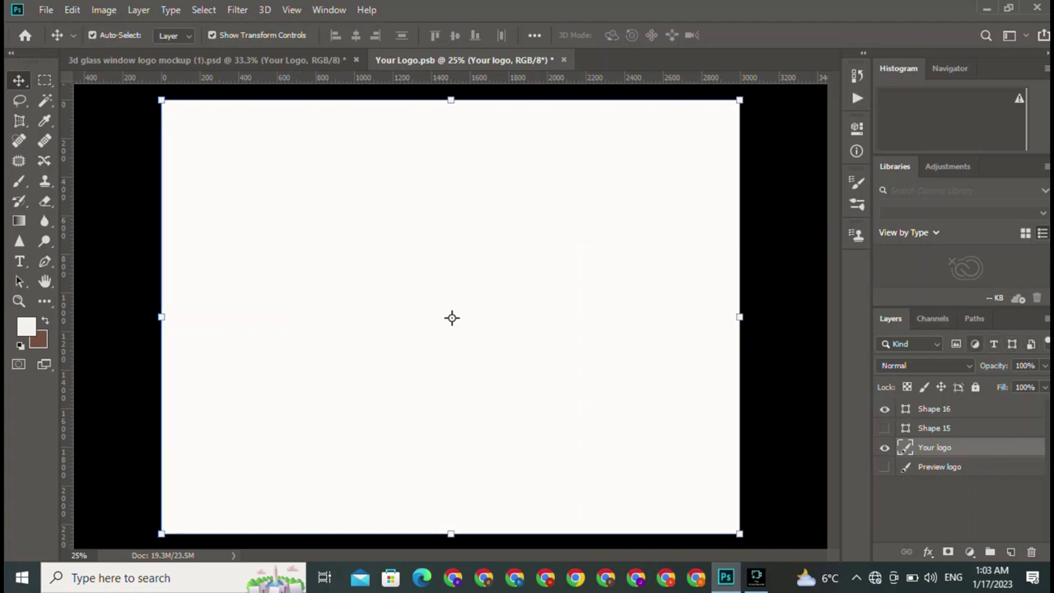
pyautogui.hotkey('ctrl', '/')
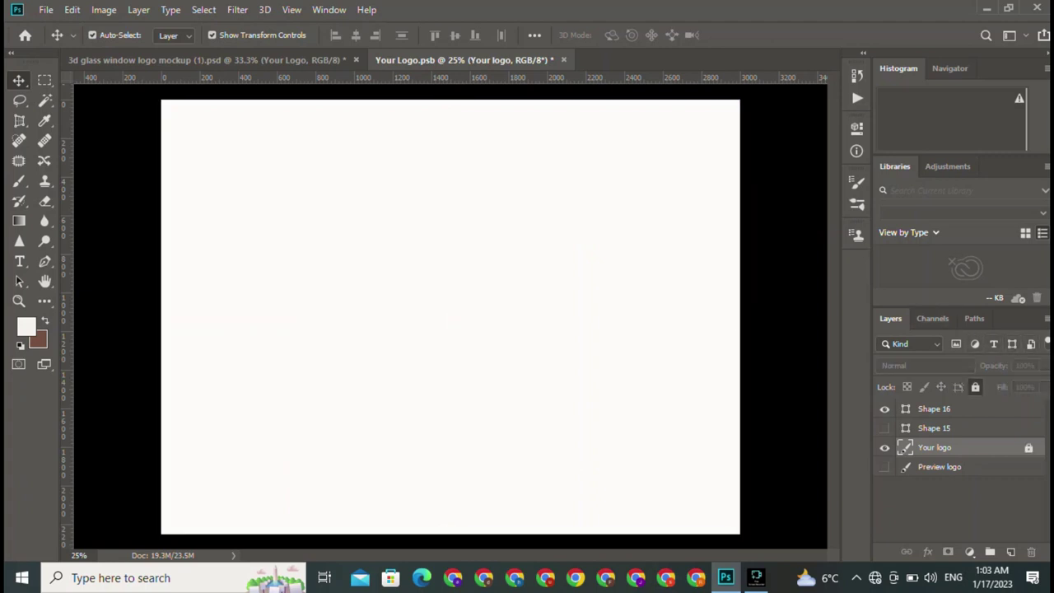
# Reselect Shape 16 and set its fill to none.
pyautogui.hotkey('alt', ']')
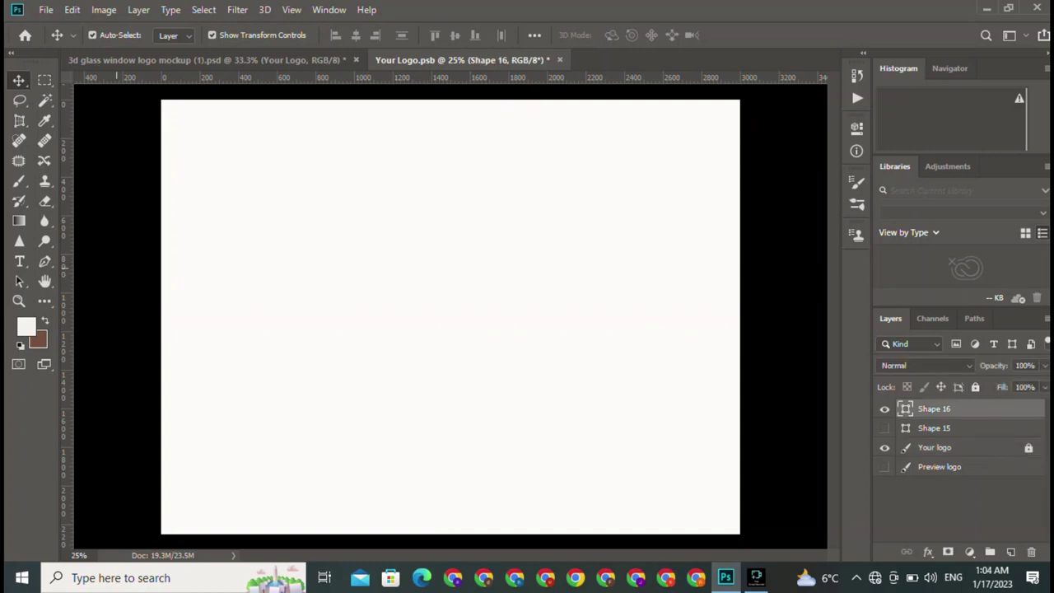
pyautogui.press('p')
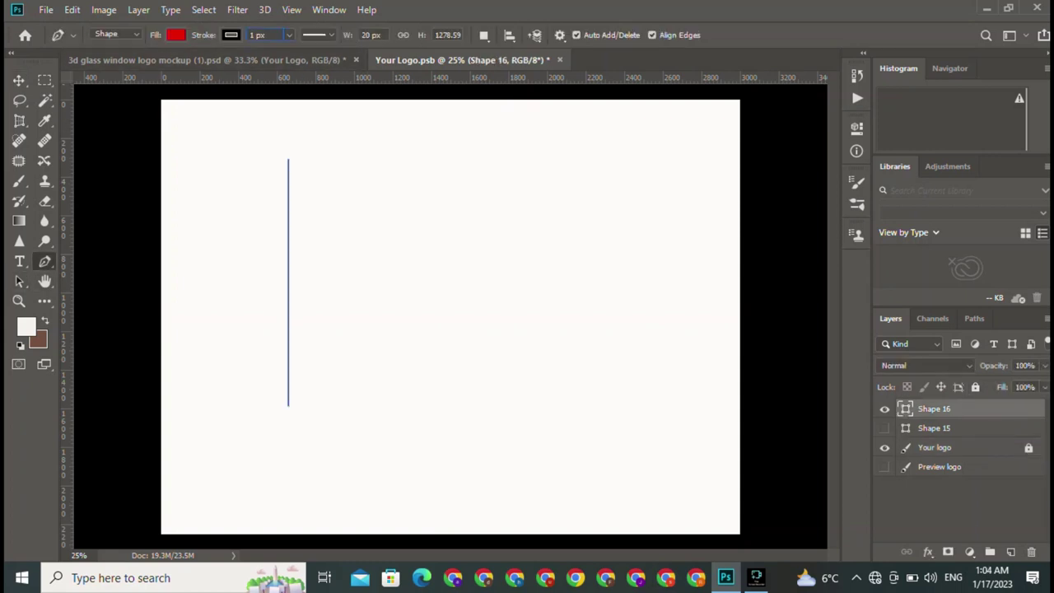
pyautogui.click(176, 35)
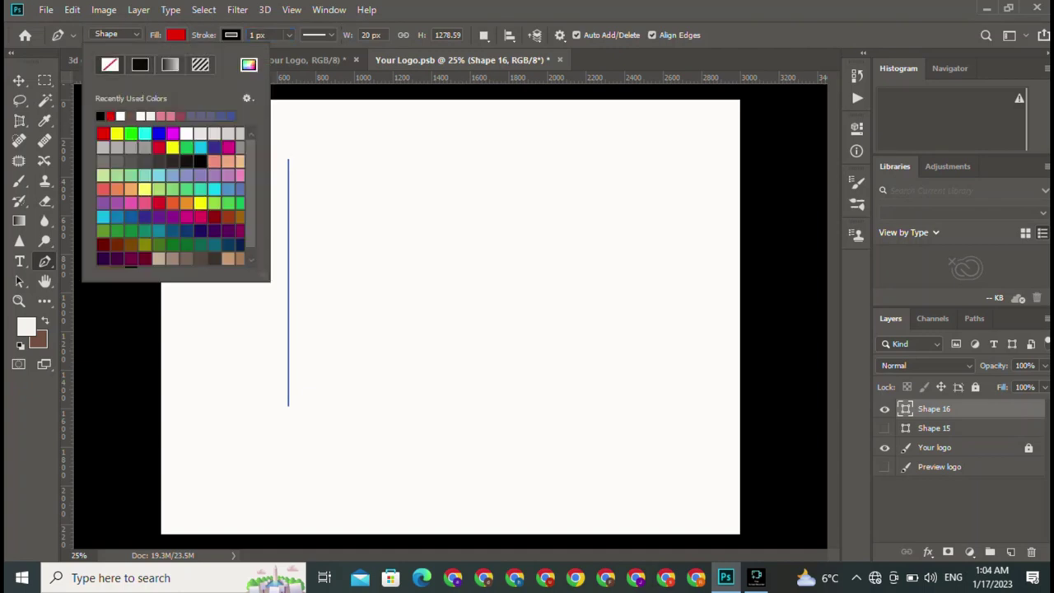
pyautogui.click(109, 65)
pyautogui.press('Escape')
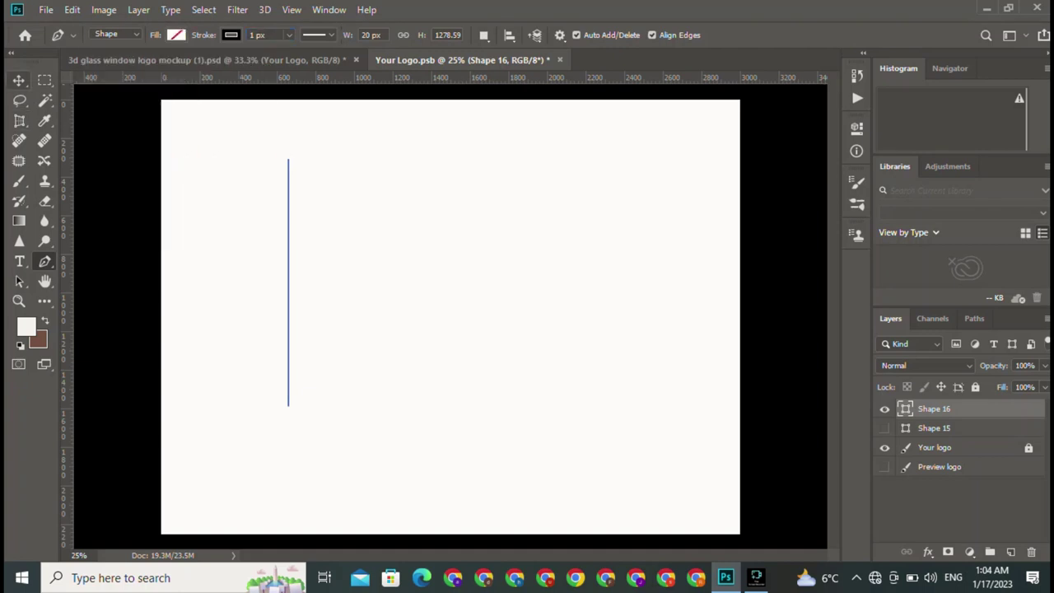
pyautogui.press('v')
pyautogui.click(421, 257)
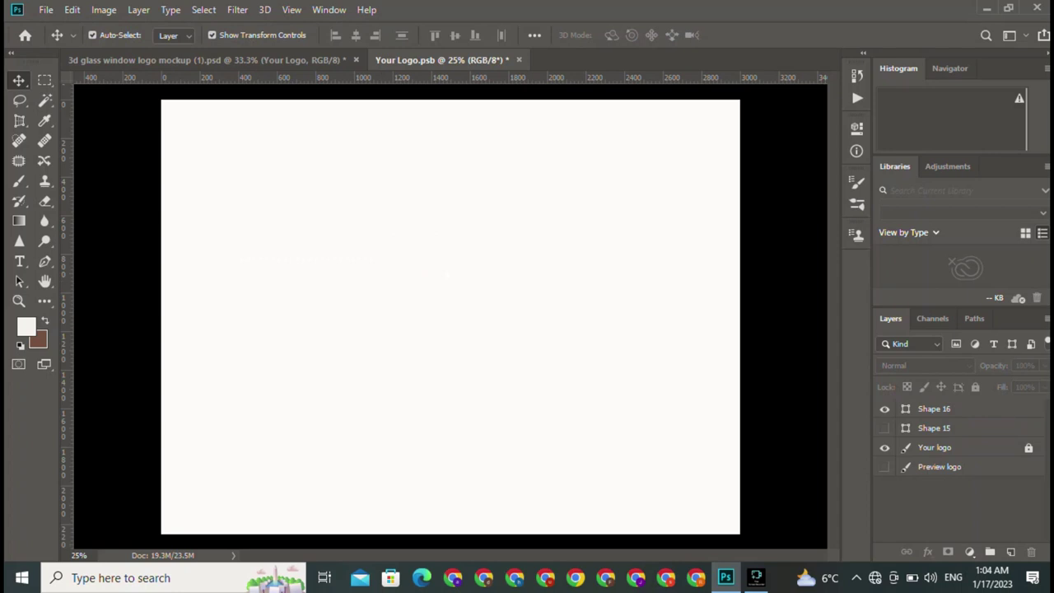
pyautogui.hotkey('ctrl', 'z')
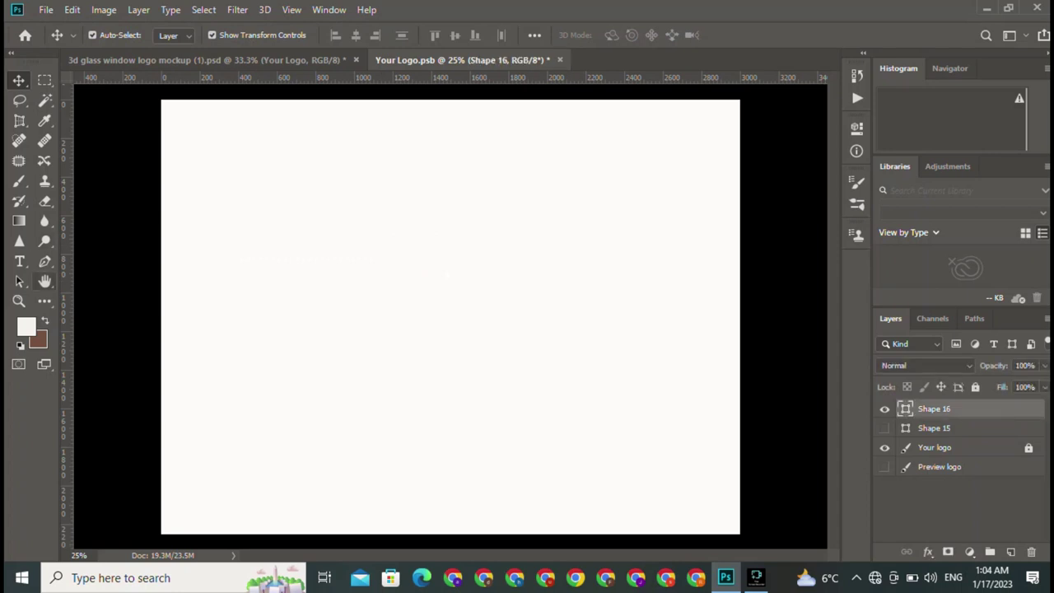
# Try a stroke width of 2, dismiss the invalid-value warning, then delete Shape 16.
pyautogui.press('p')
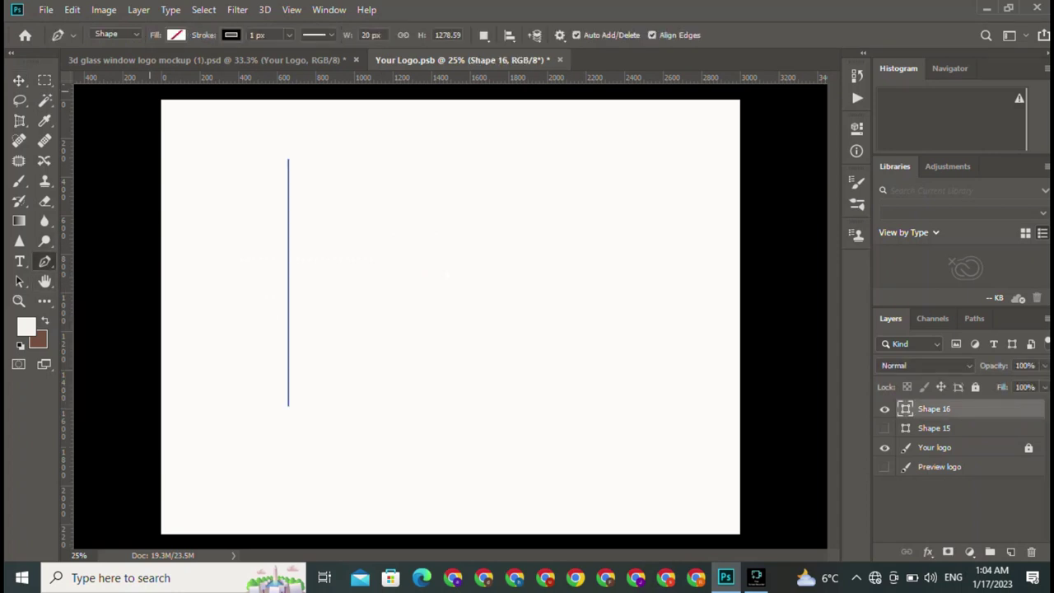
pyautogui.click(260, 35)
pyautogui.write('2')
pyautogui.press('Return')
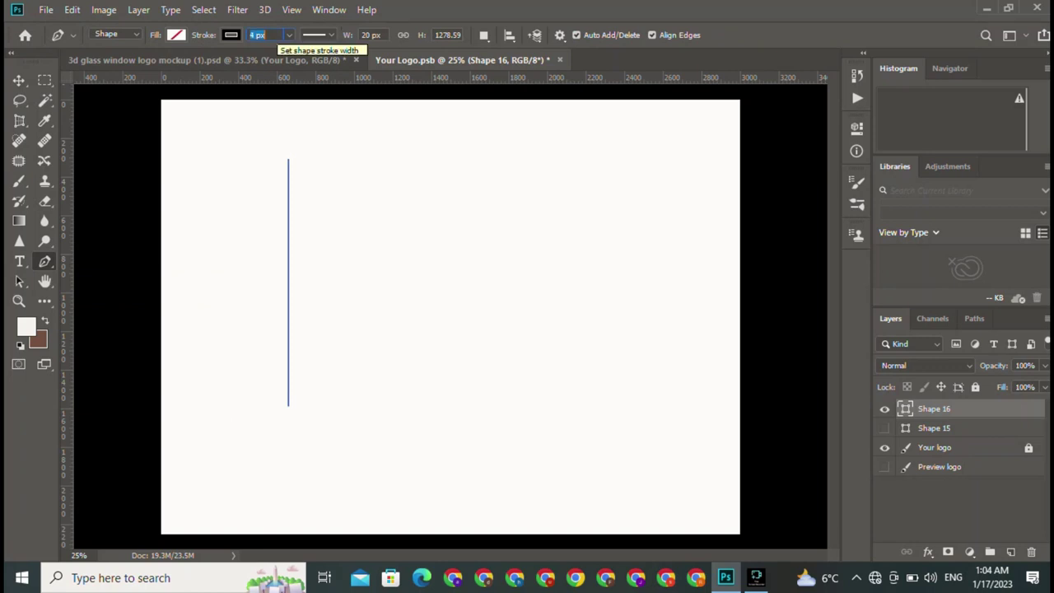
pyautogui.press('BackSpace')
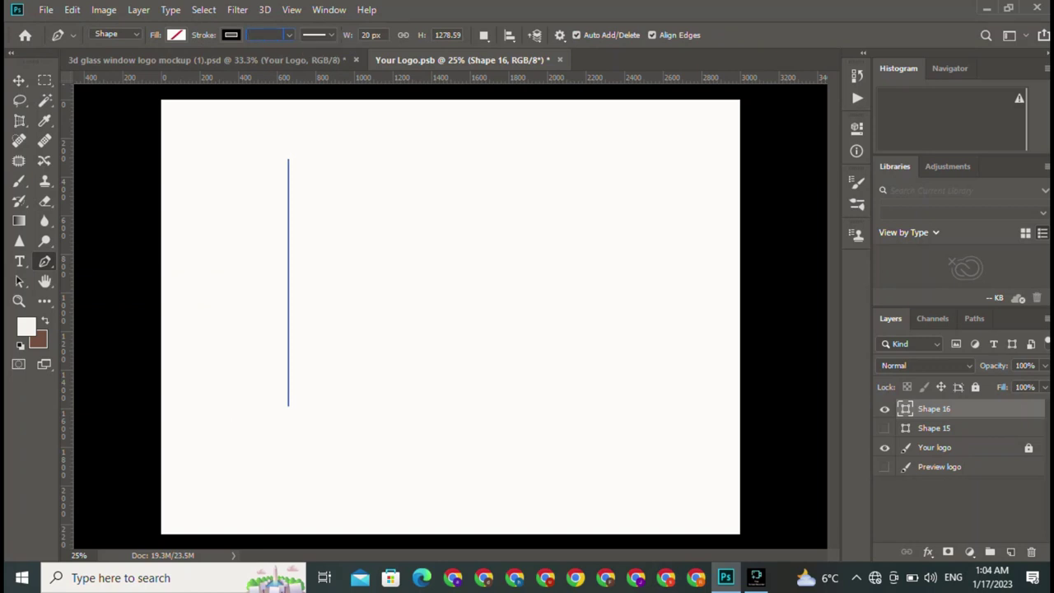
pyautogui.press('v')
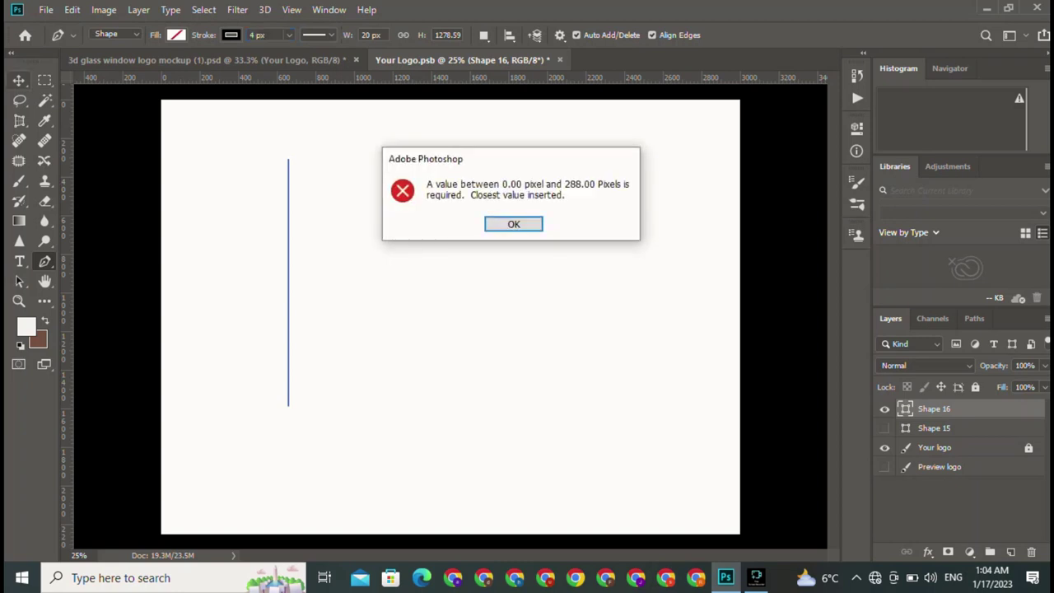
pyautogui.click(508, 224)
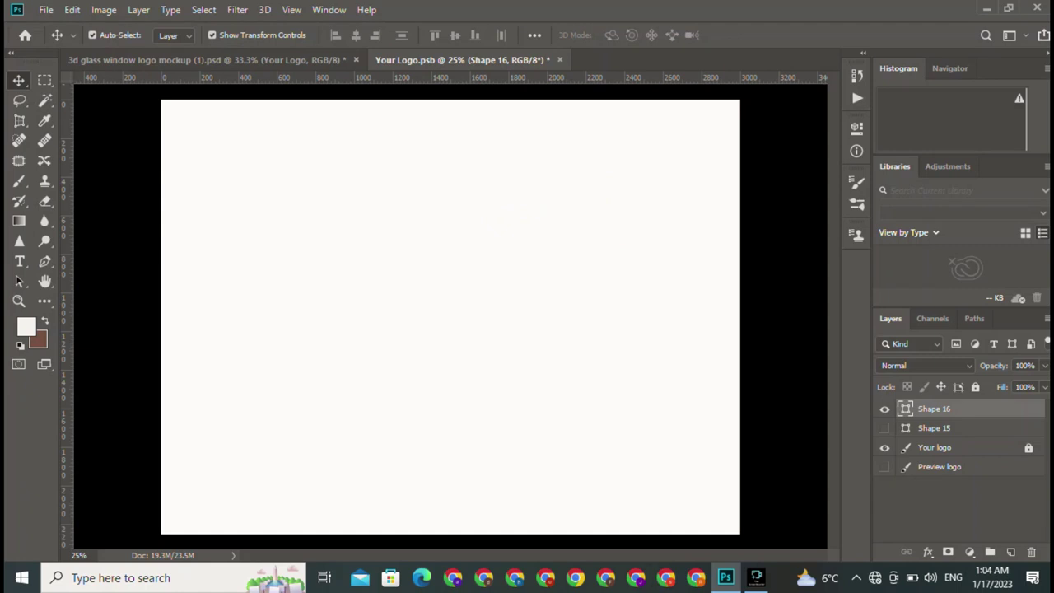
pyautogui.press('Delete')
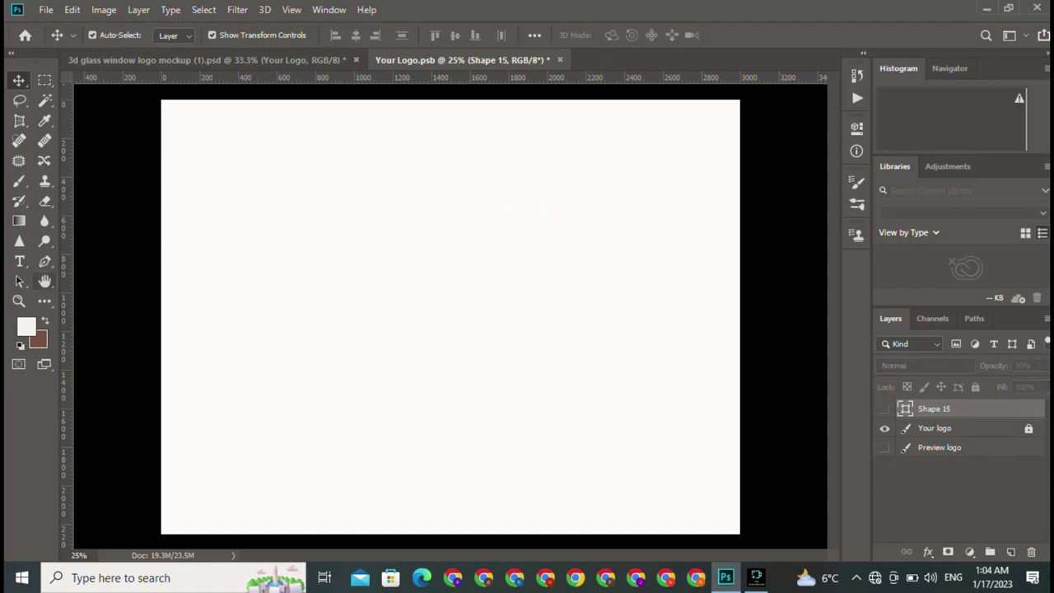
# Draw a tall closed rectangular pen path on the canvas's left side.
pyautogui.click(44, 261)
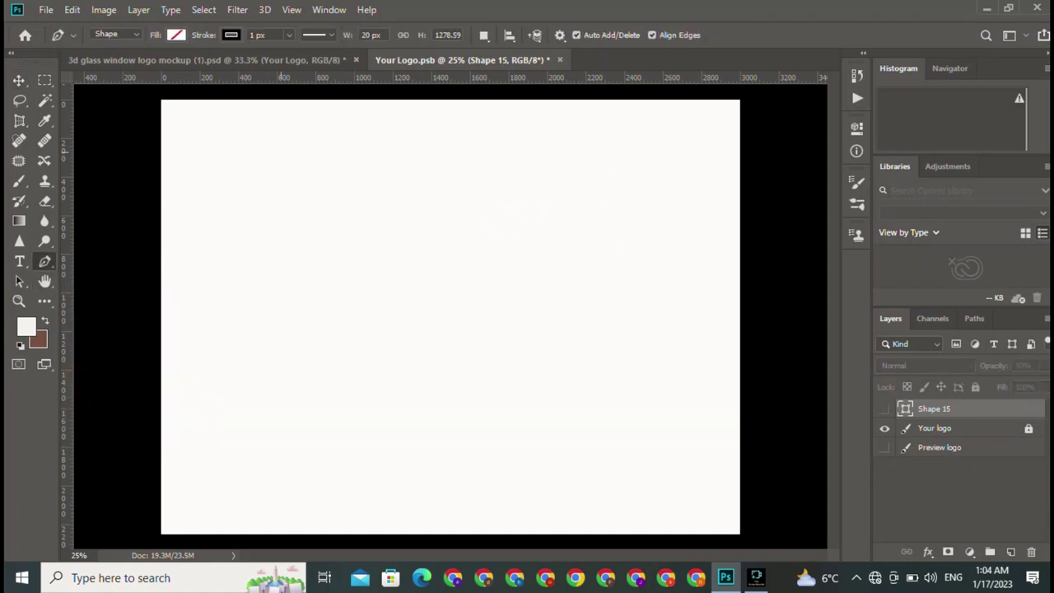
pyautogui.click(228, 143)
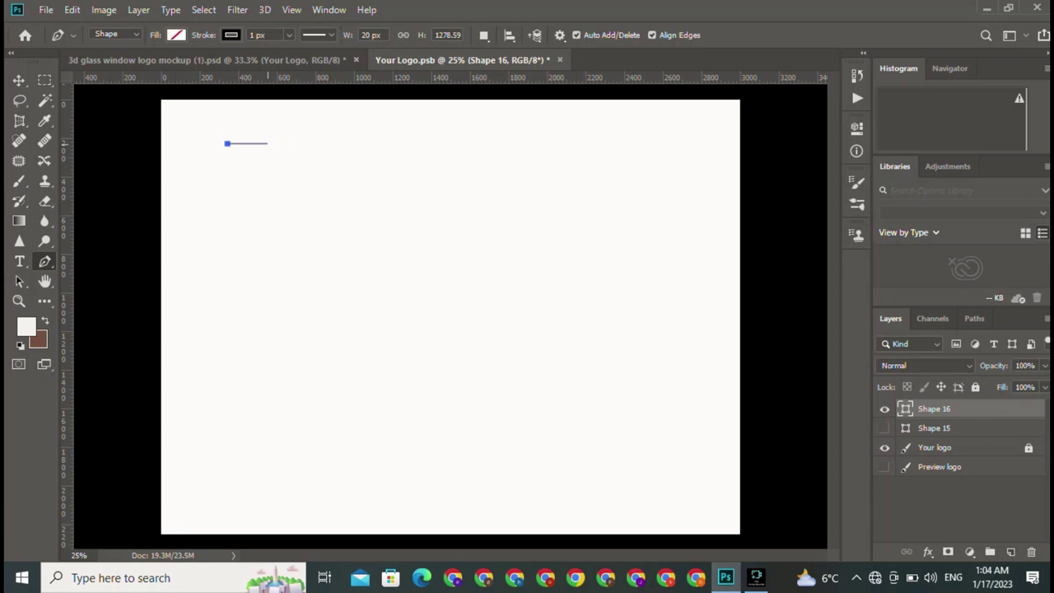
pyautogui.click(268, 143)
pyautogui.click(268, 374)
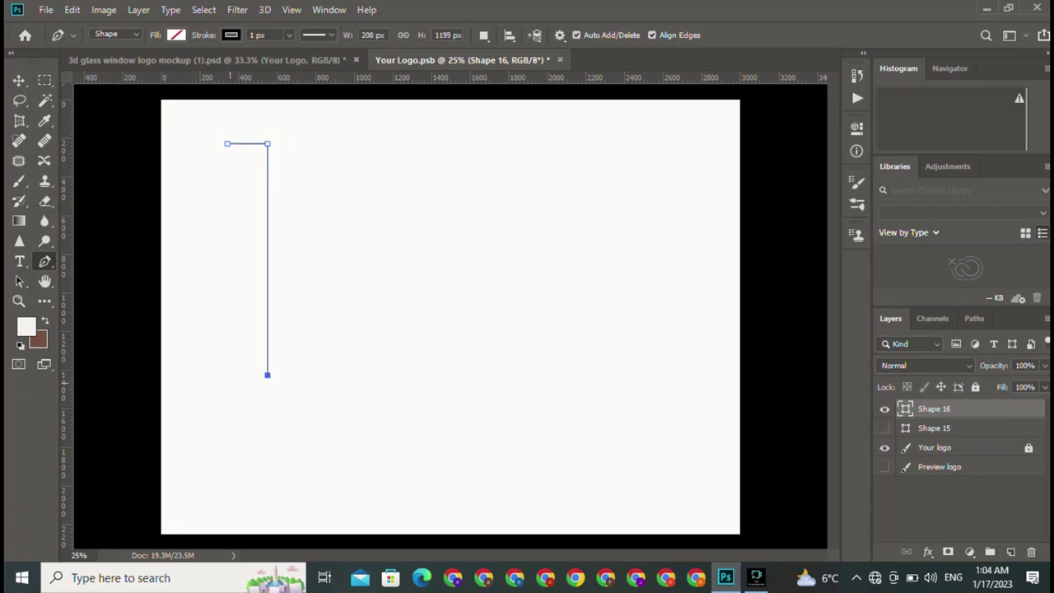
pyautogui.click(229, 375)
pyautogui.click(227, 144)
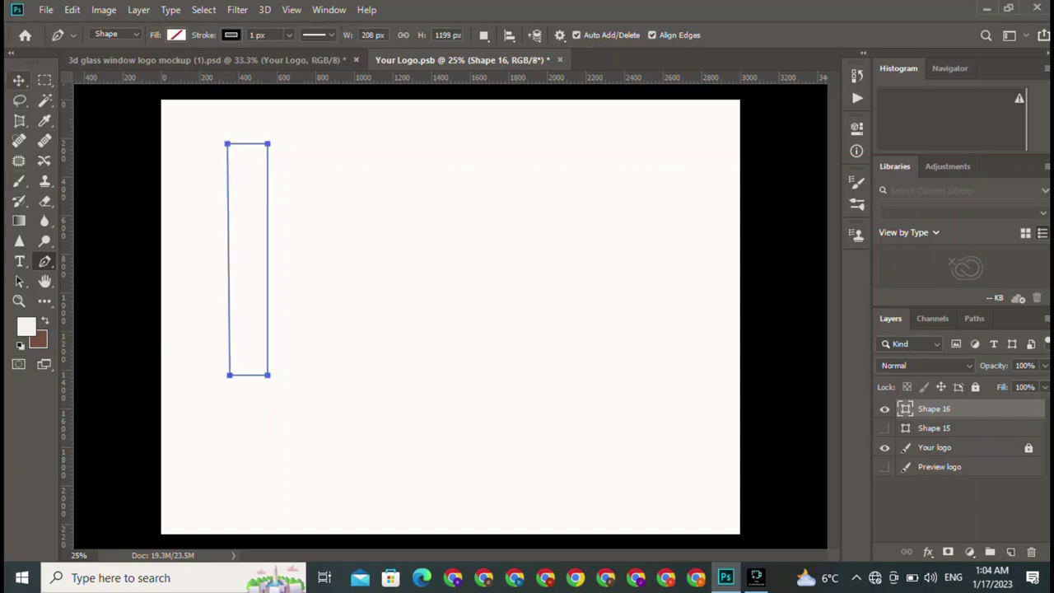
pyautogui.click(18, 80)
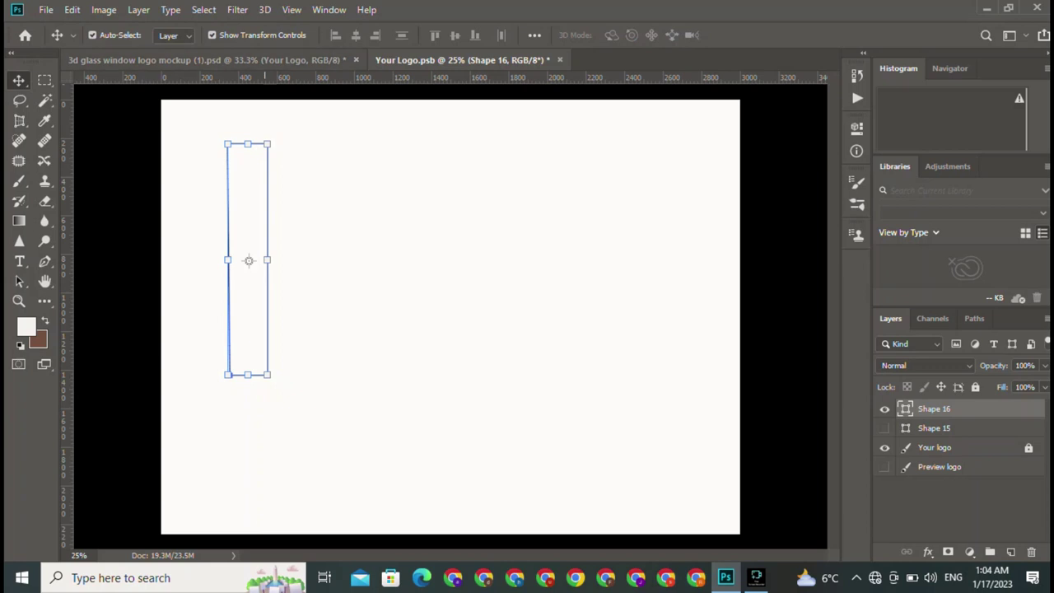
# Fill the rectangle red and remove its outline stroke.
pyautogui.click(45, 261)
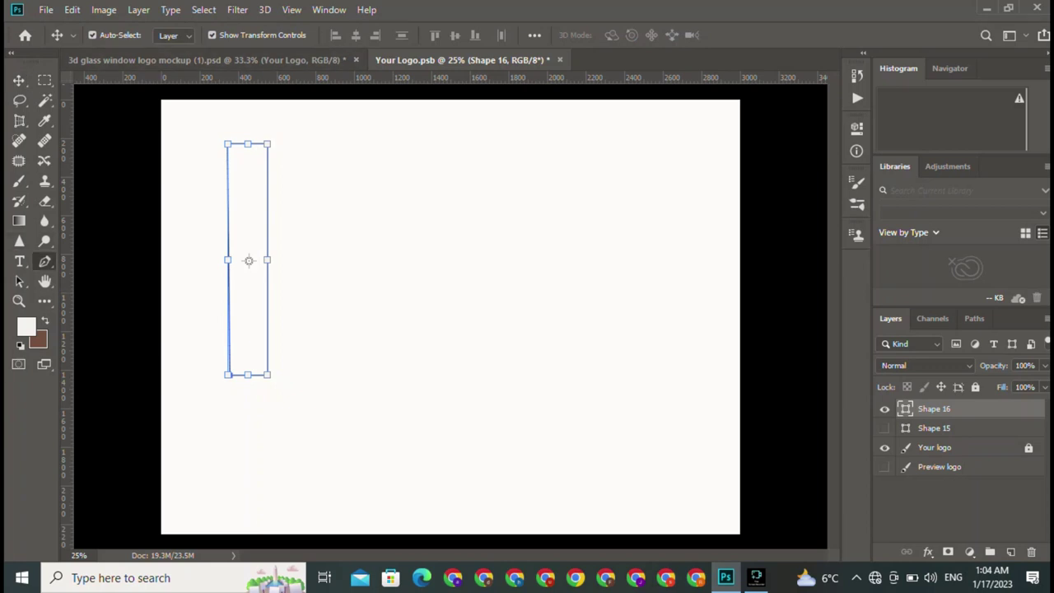
pyautogui.click(175, 34)
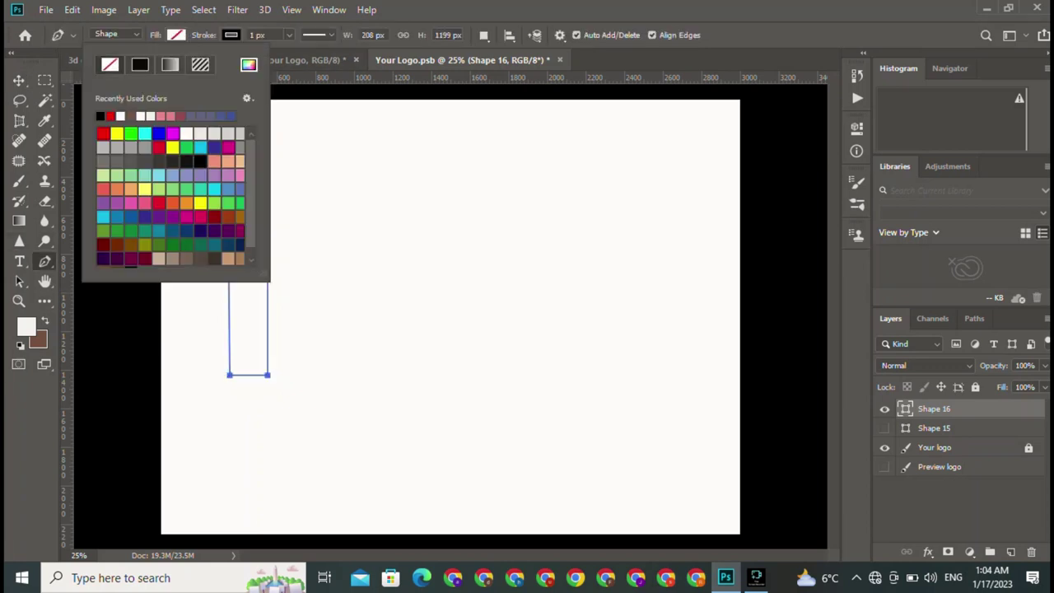
pyautogui.click(102, 133)
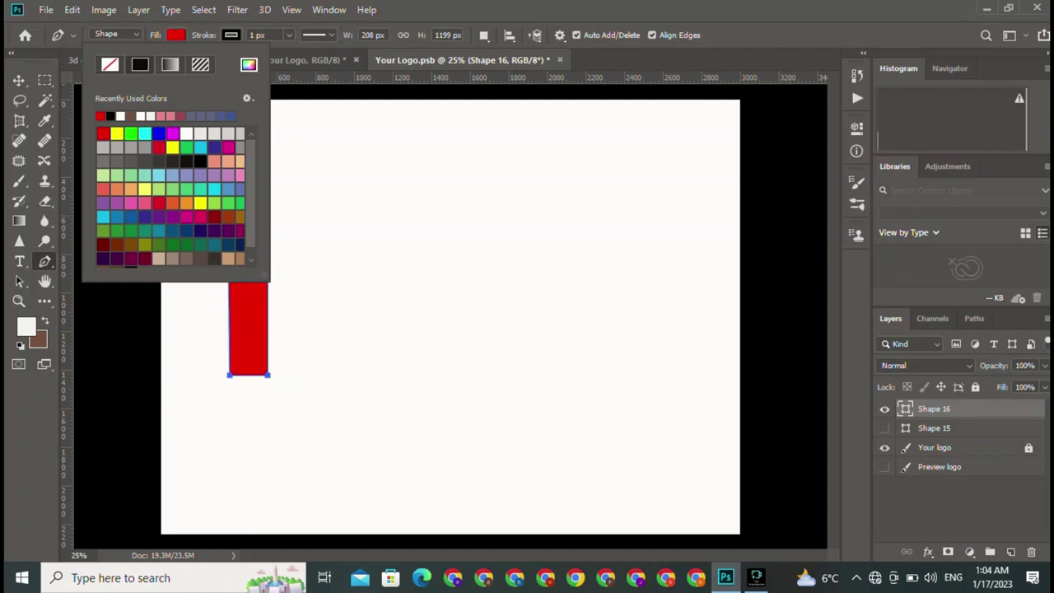
pyautogui.click(230, 35)
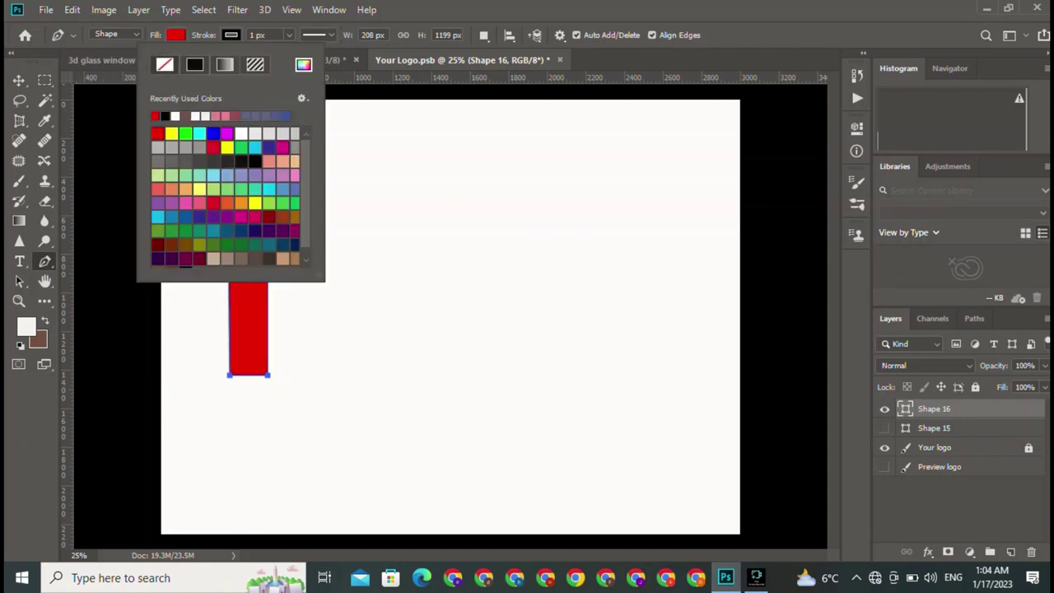
pyautogui.click(165, 64)
pyautogui.click(238, 245)
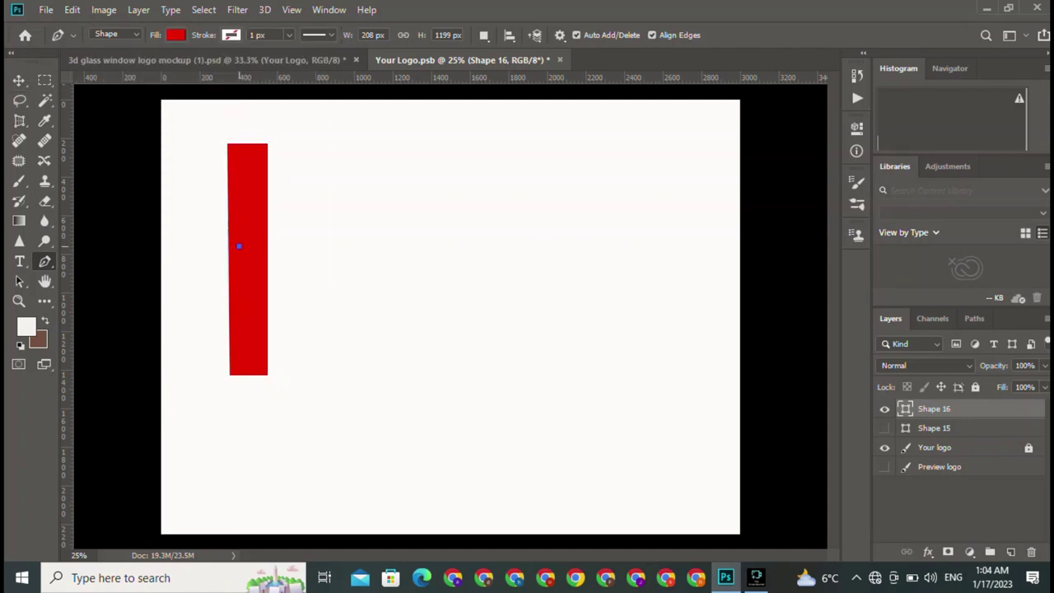
# Undo the stray anchor and move the red bar lower and to the right.
pyautogui.hotkey('ctrl', 'z')
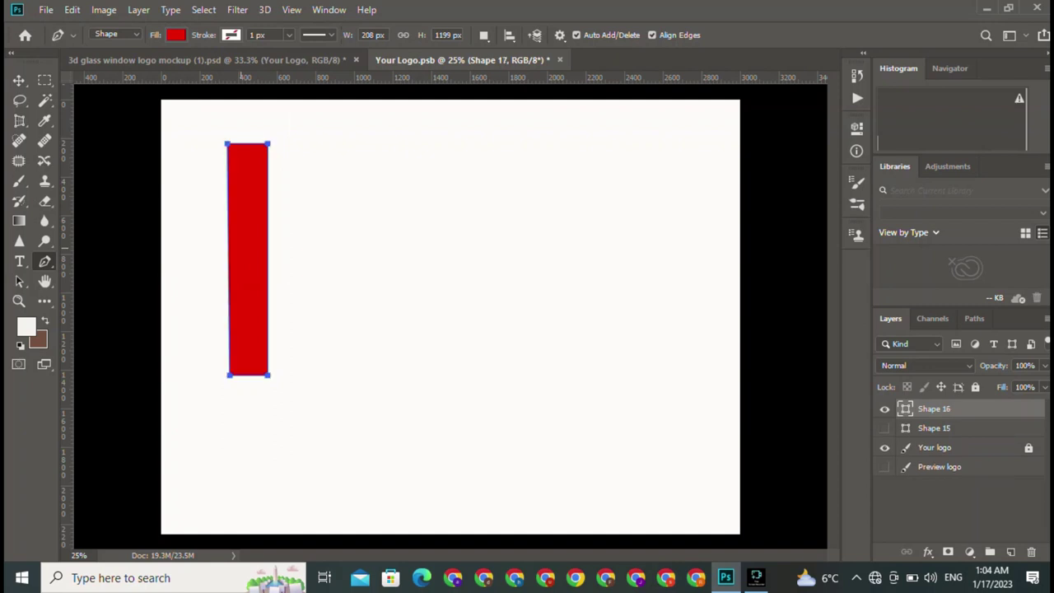
pyautogui.press('v')
pyautogui.moveTo(254, 217)
pyautogui.mouseDown()
pyautogui.moveTo(280, 252)
pyautogui.moveTo(281, 286)
pyautogui.mouseUp()
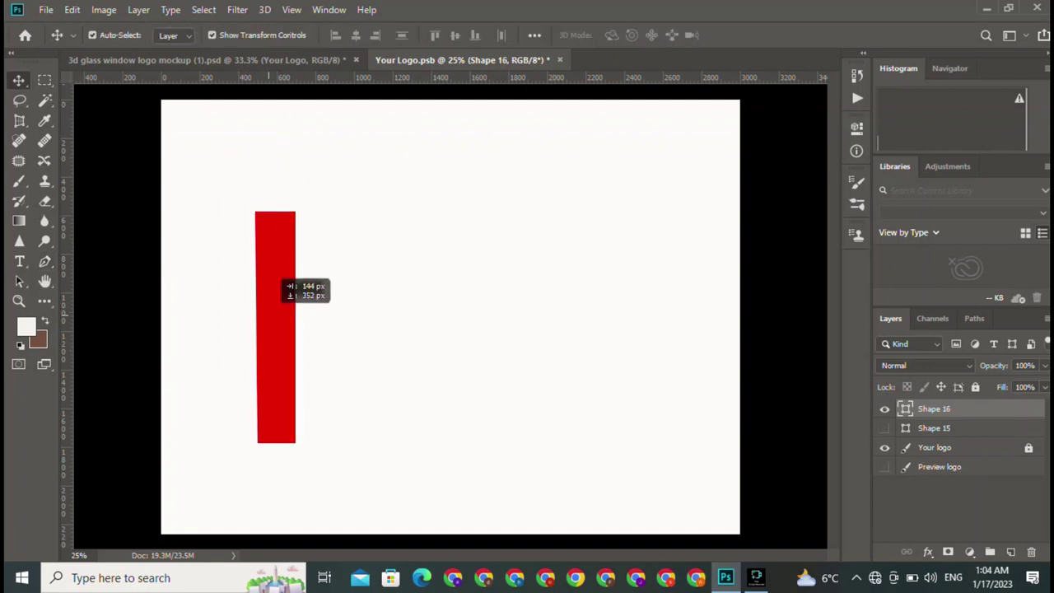
# Trace the outer corners of the P's bowl beside the bar's top.
pyautogui.press('p')
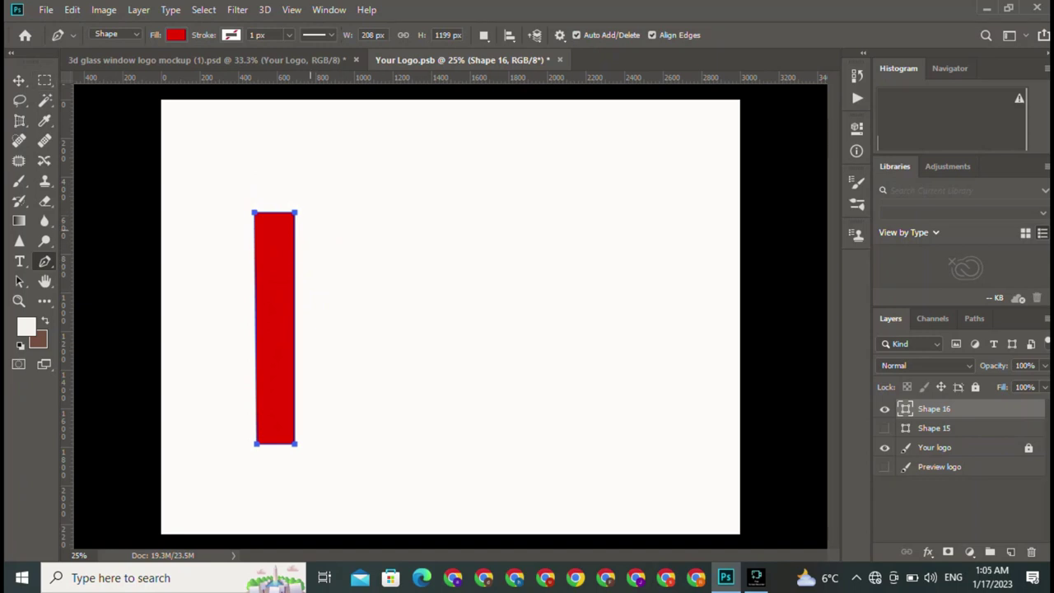
pyautogui.click(345, 213)
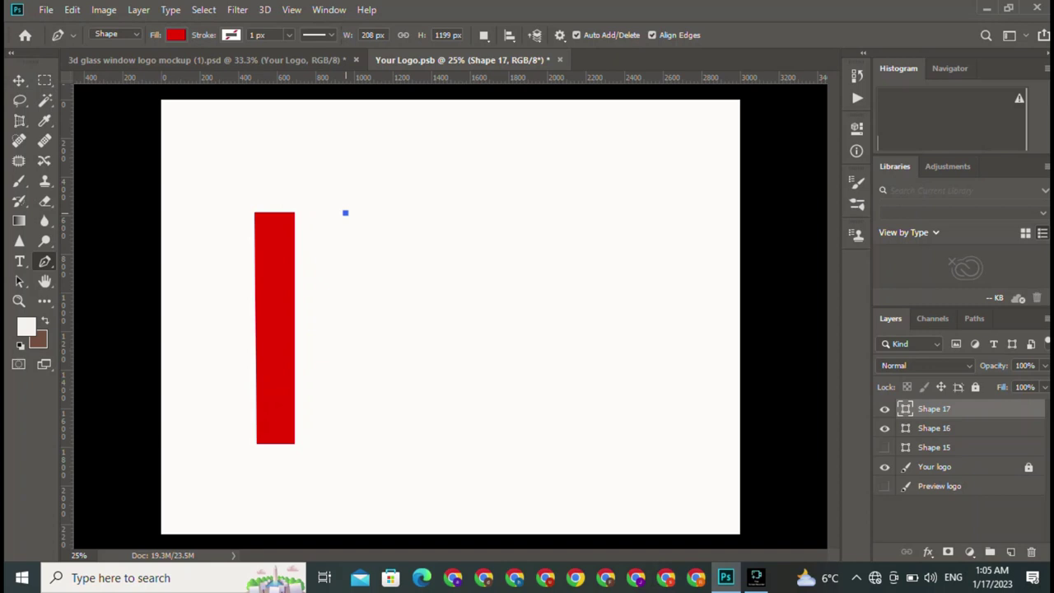
pyautogui.hotkey('ctrl', 'z')
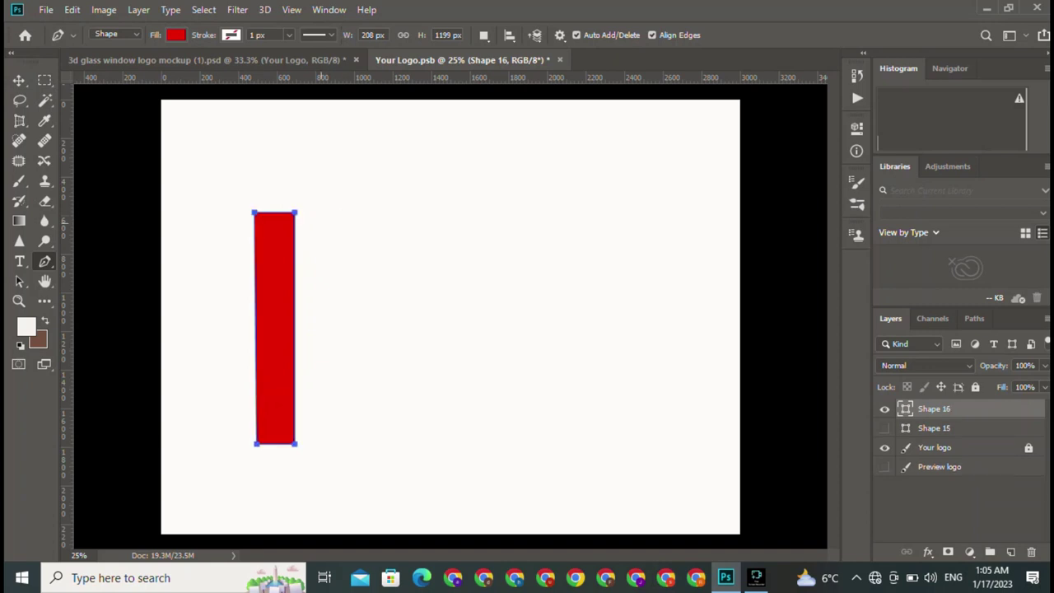
pyautogui.click(302, 228)
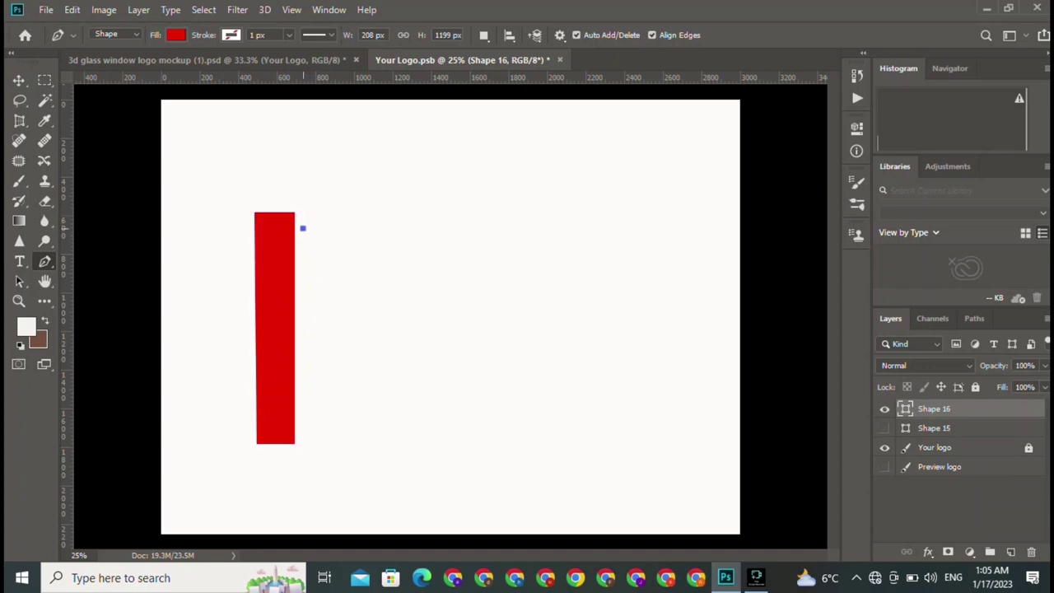
pyautogui.click(367, 228)
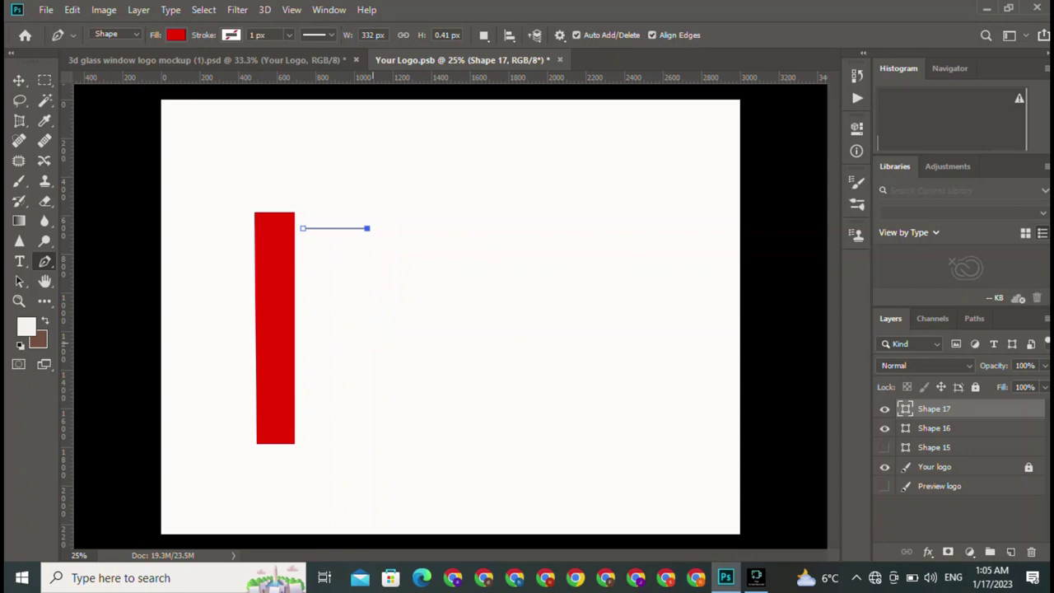
pyautogui.hotkey('ctrl', 'z')
pyautogui.click(400, 228)
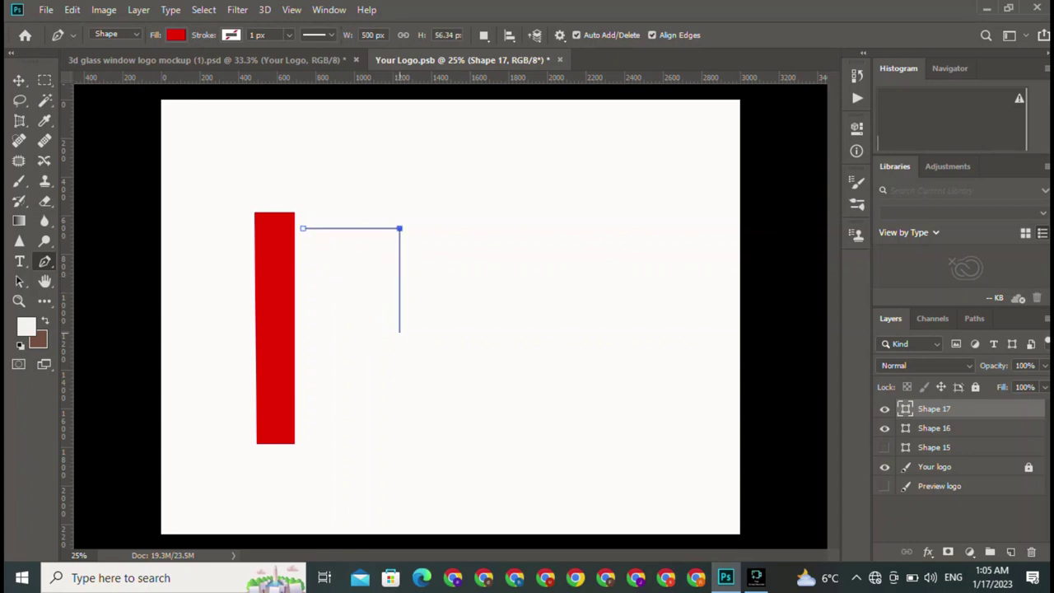
pyautogui.click(399, 332)
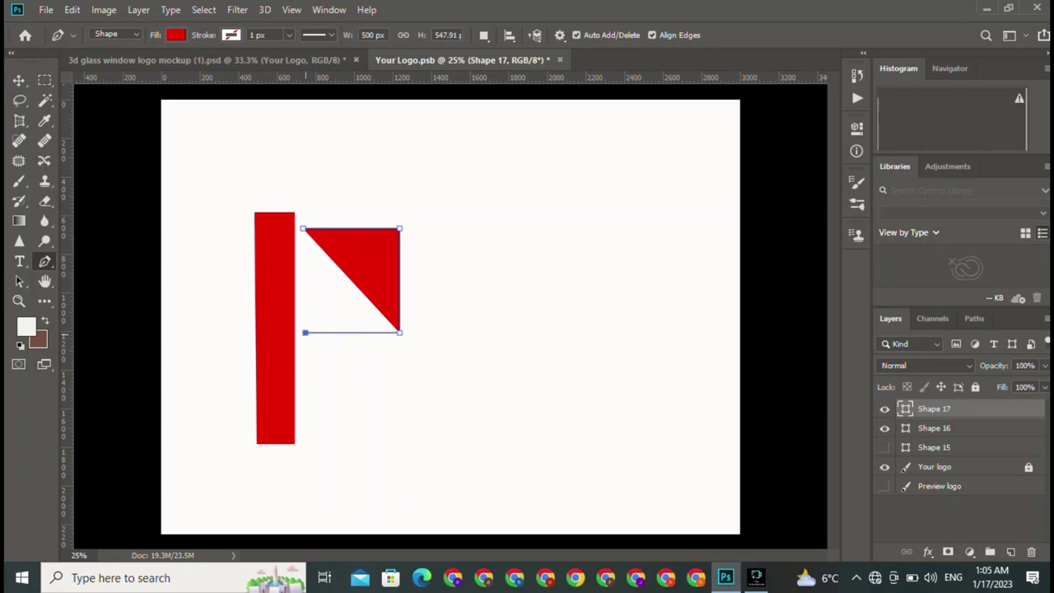
pyautogui.click(306, 331)
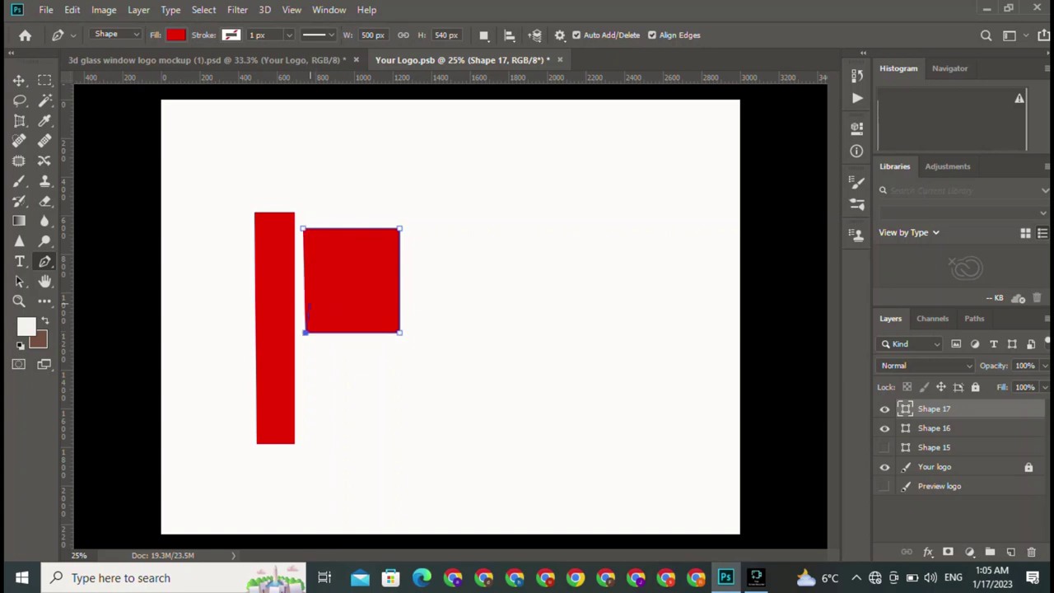
pyautogui.hotkey('ctrl', 'z')
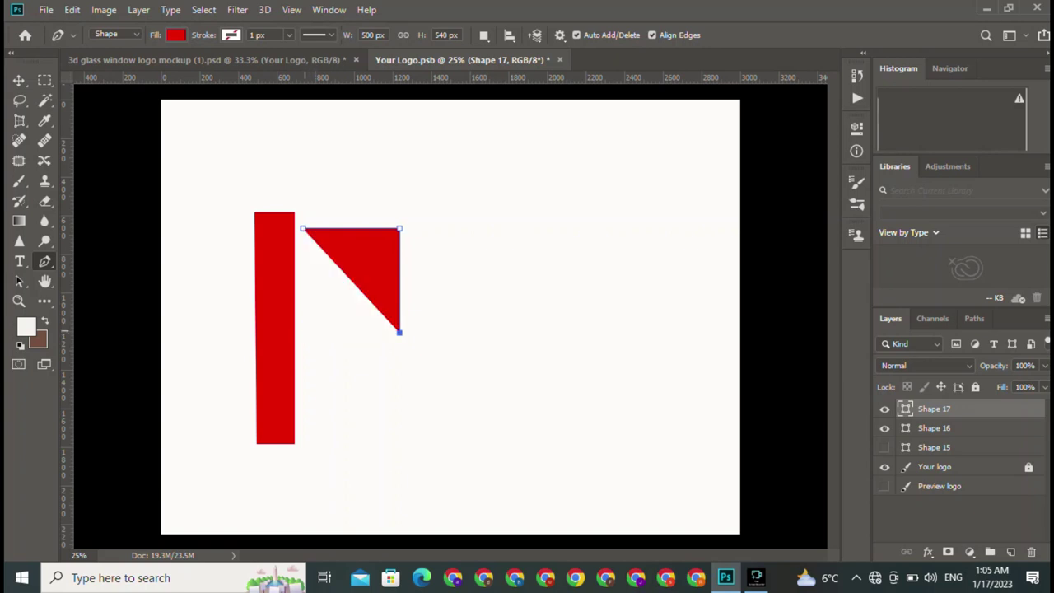
pyautogui.click(302, 333)
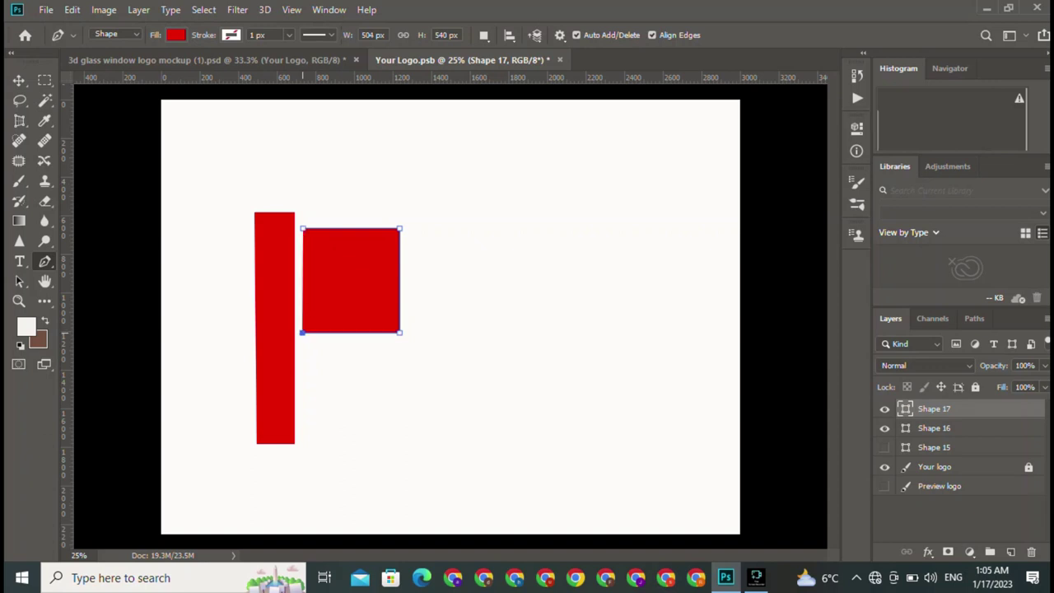
pyautogui.hotkey('ctrl', 'z')
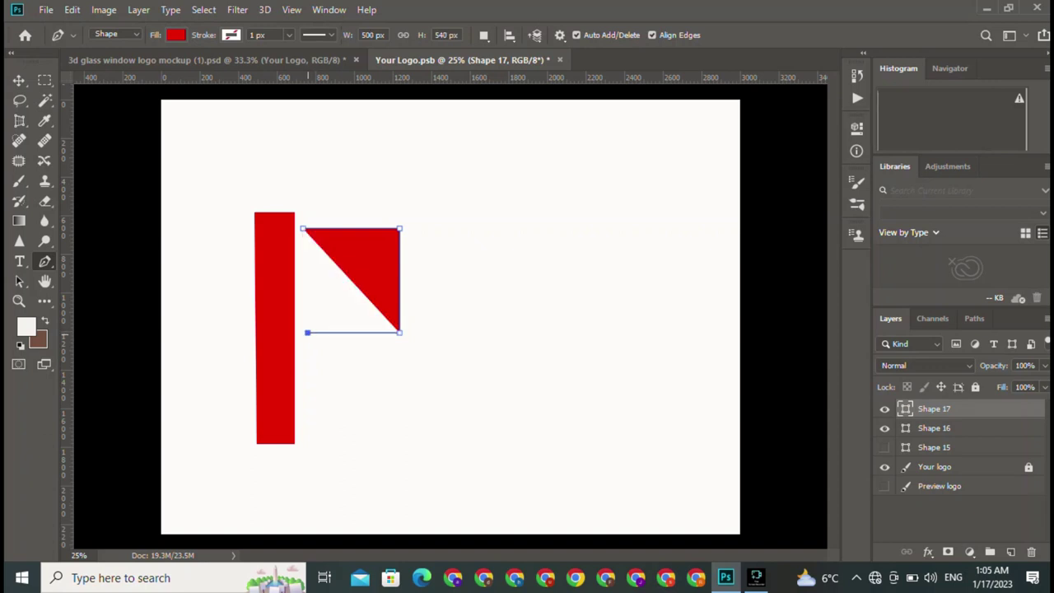
pyautogui.click(307, 332)
pyautogui.hotkey('ctrl', 'z')
pyautogui.click(305, 332)
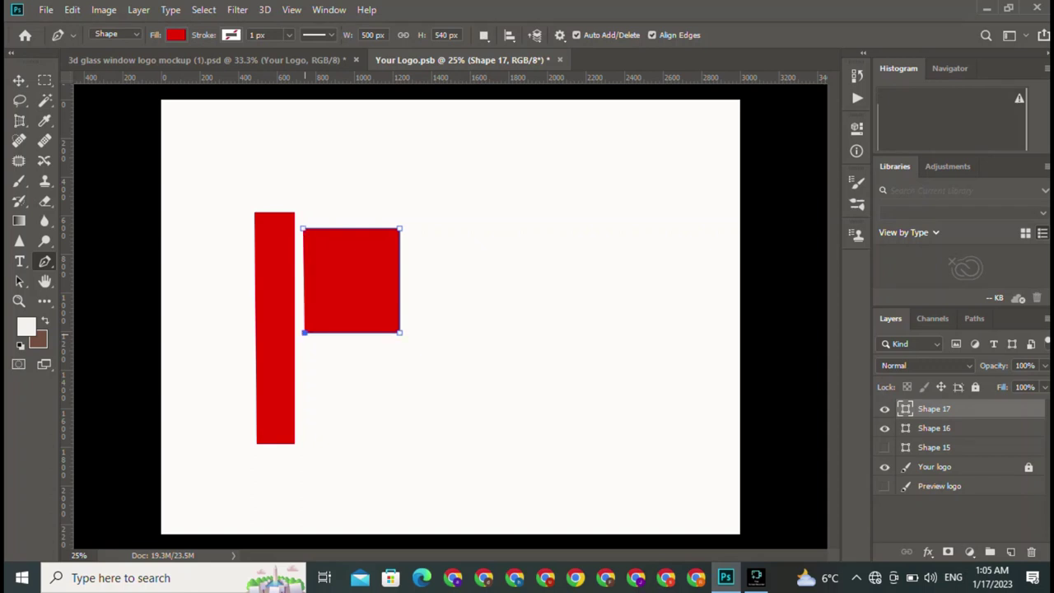
# Add the inner cut-out corners and close the path to finish the P's bowl.
pyautogui.click(304, 304)
pyautogui.click(376, 304)
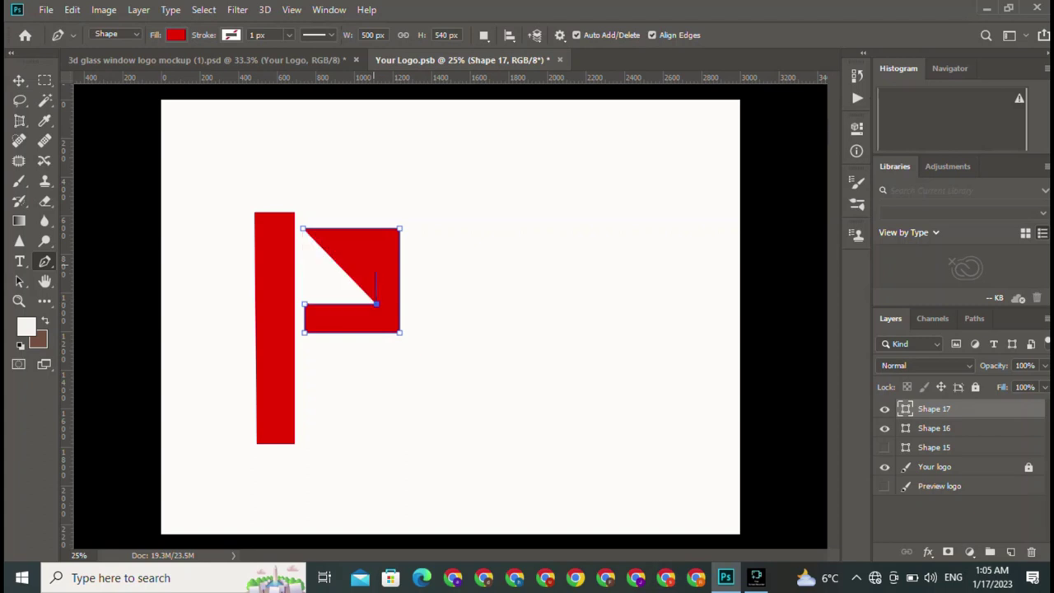
pyautogui.click(375, 247)
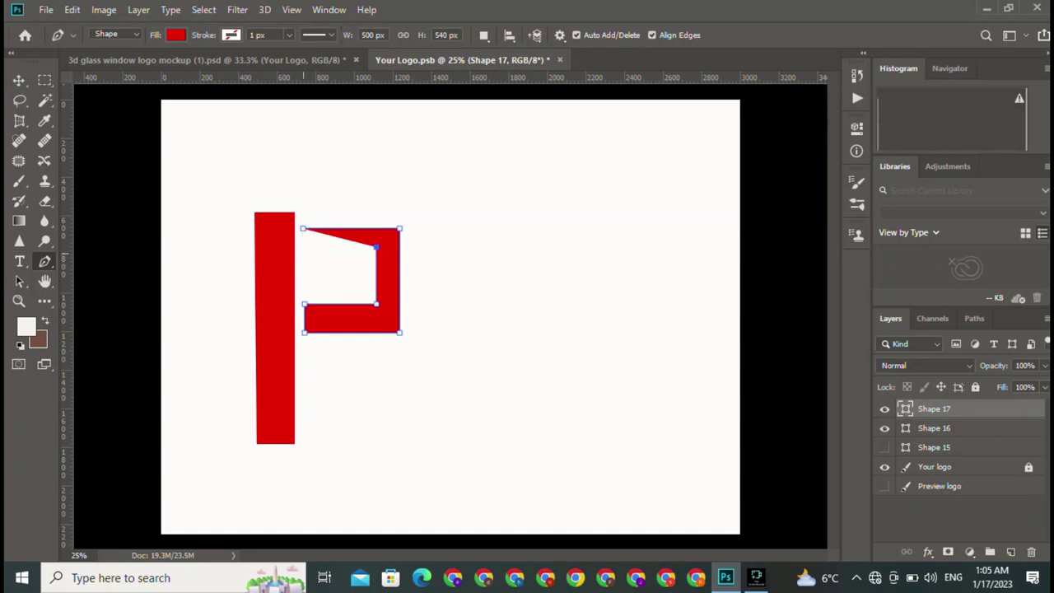
pyautogui.click(303, 247)
pyautogui.click(303, 228)
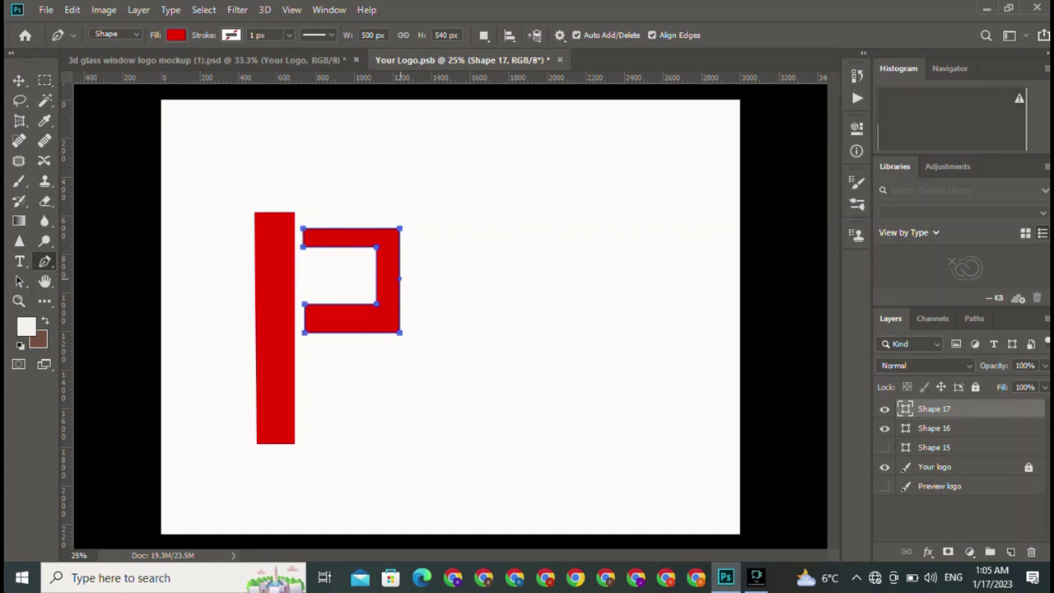
pyautogui.press('v')
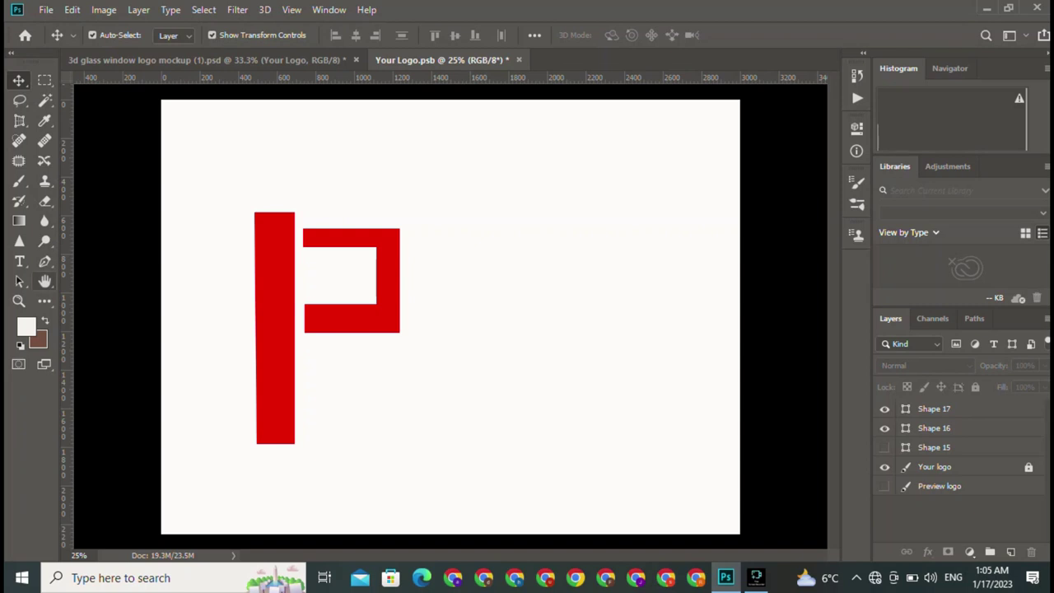
# Draw a thin slanted spike shape below the P's bowl with the Pen tool.
pyautogui.click(44, 261)
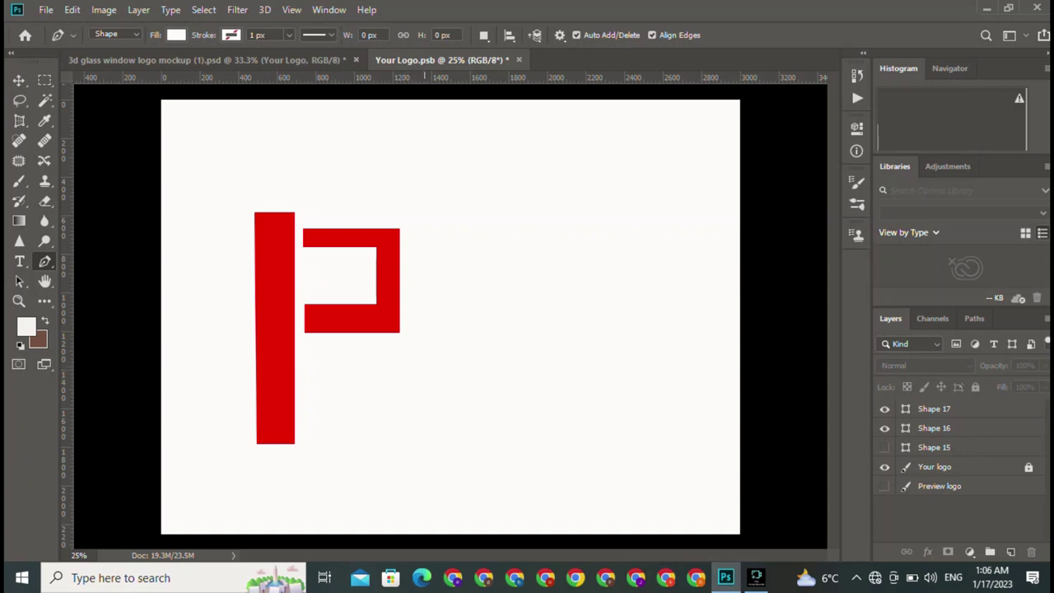
pyautogui.click(424, 292)
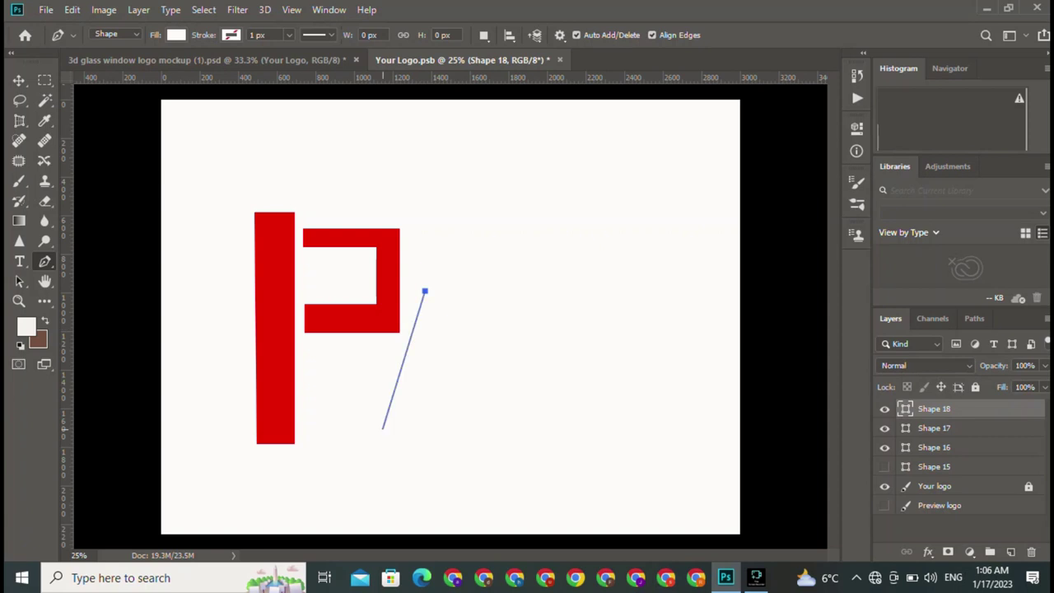
pyautogui.click(382, 429)
pyautogui.moveTo(382, 429); pyautogui.dragTo(395, 430)
pyautogui.click(427, 333)
pyautogui.click(425, 291)
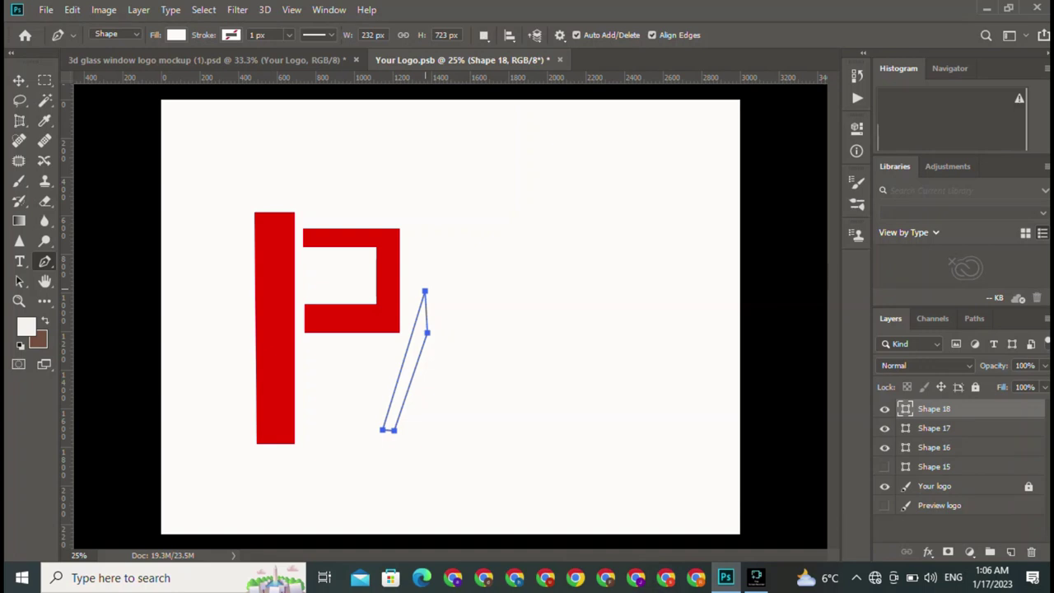
pyautogui.press('v')
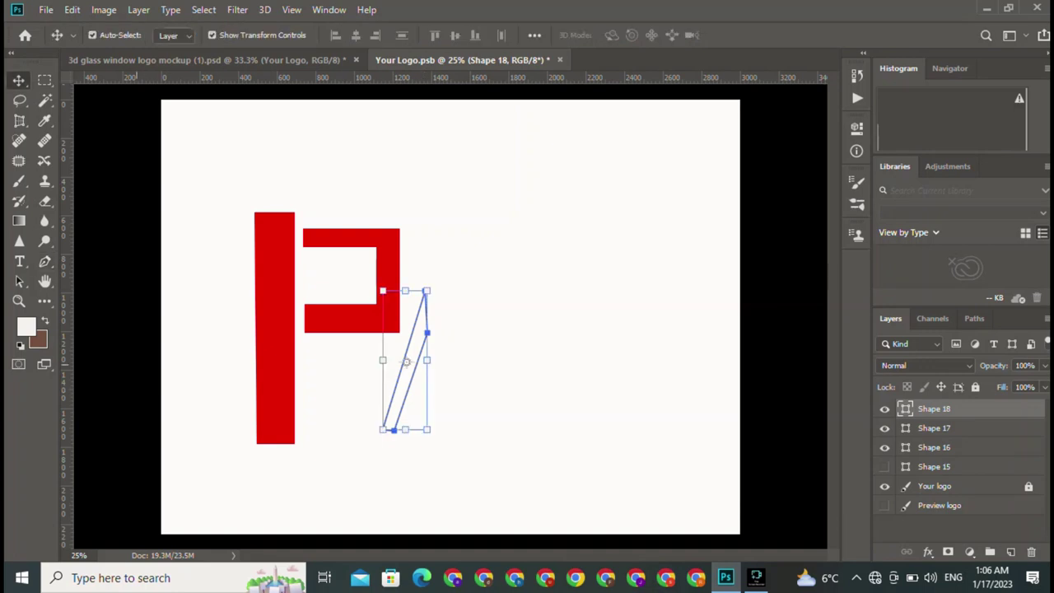
# Fill the slanted bar red and deselect it.
pyautogui.click(44, 261)
pyautogui.click(176, 35)
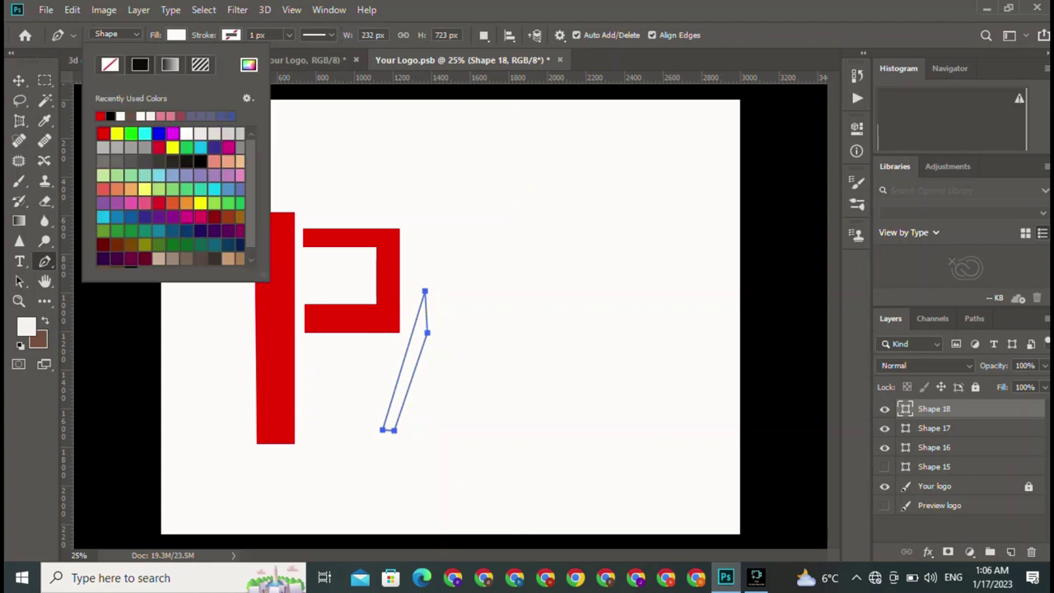
pyautogui.click(100, 115)
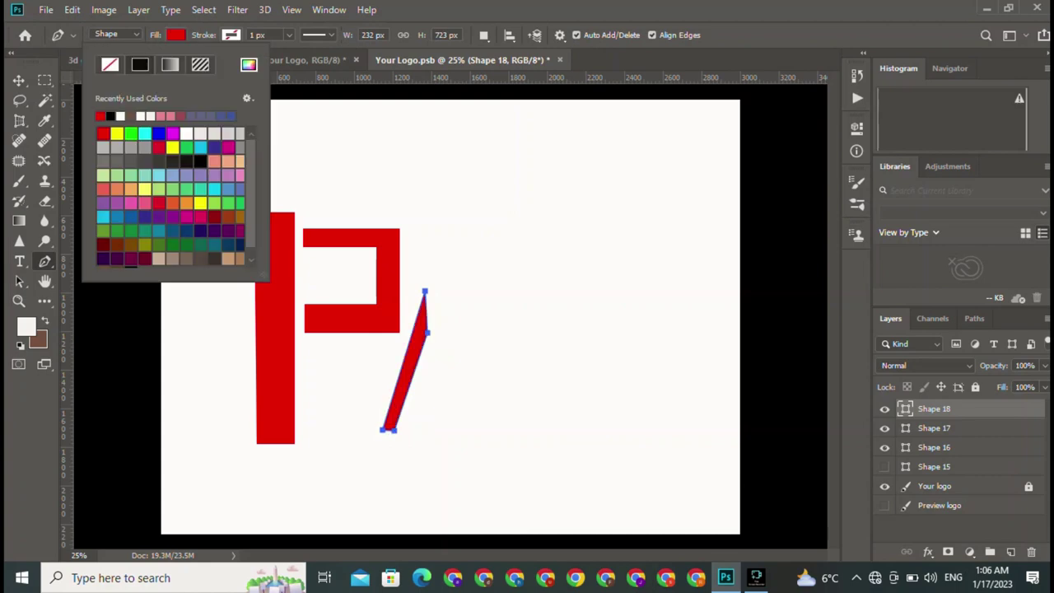
pyautogui.press('Return')
pyautogui.press('v')
pyautogui.click(477, 206)
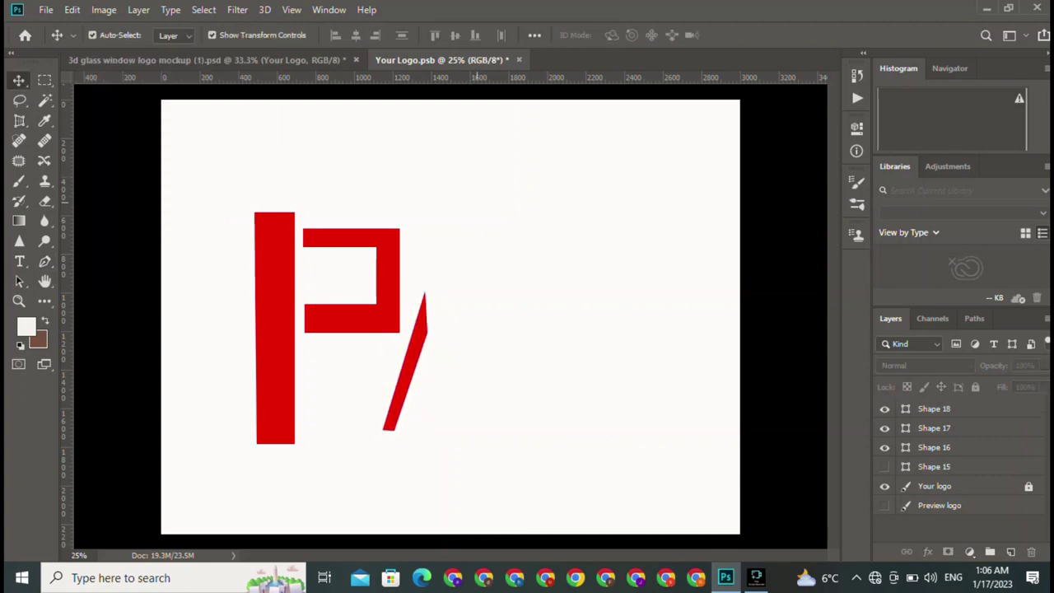
# Duplicate the slanted red bar just to its right and select the Shape 18 copy.
pyautogui.click(405, 361)
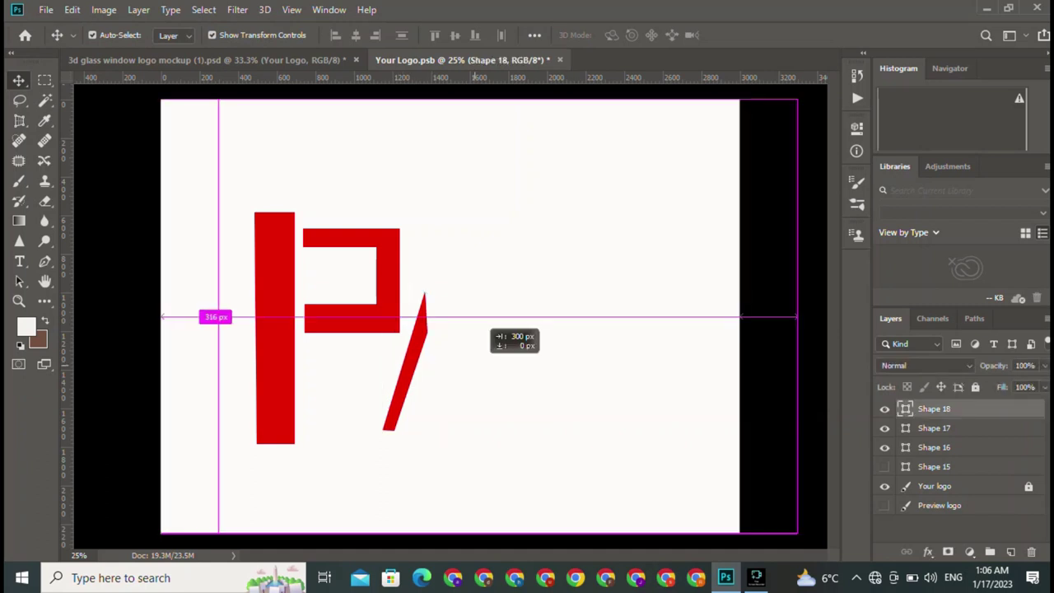
pyautogui.moveTo(437, 334); pyautogui.dragTo(502, 333)
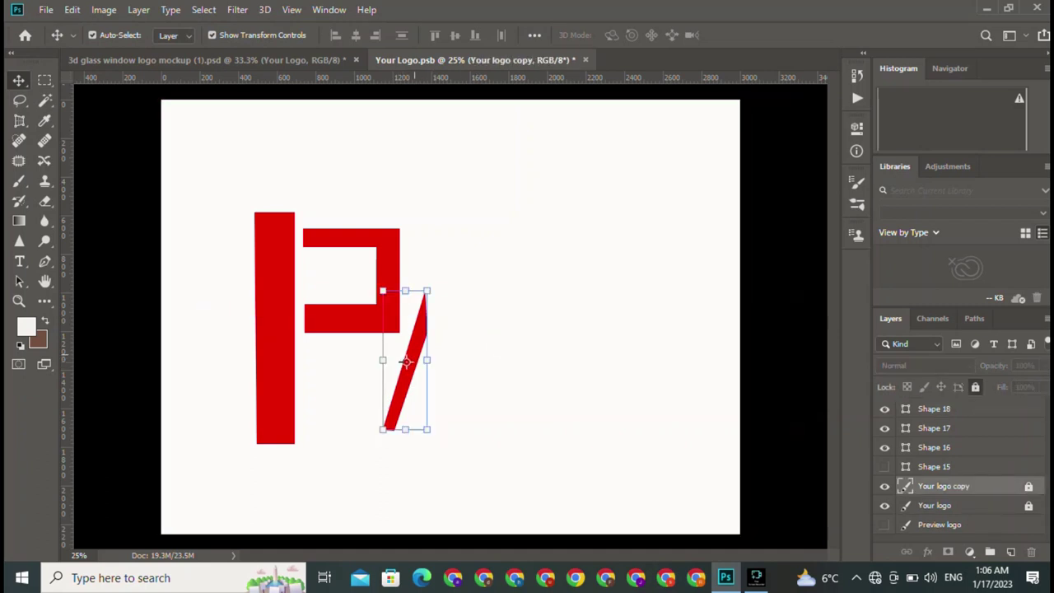
pyautogui.moveTo(425, 317); pyautogui.dragTo(453, 317)
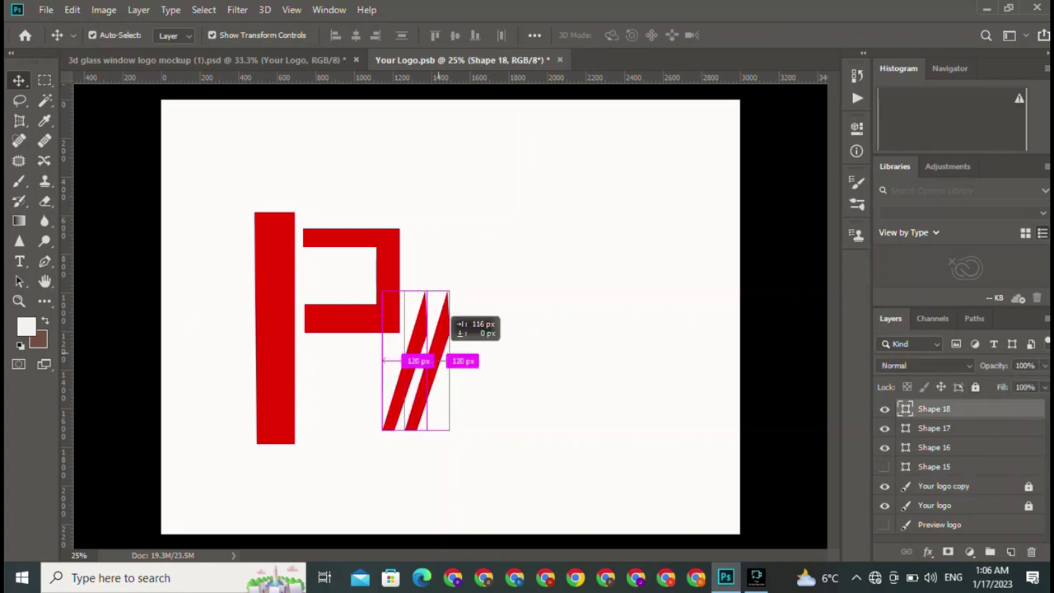
pyautogui.rightClick(428, 360)
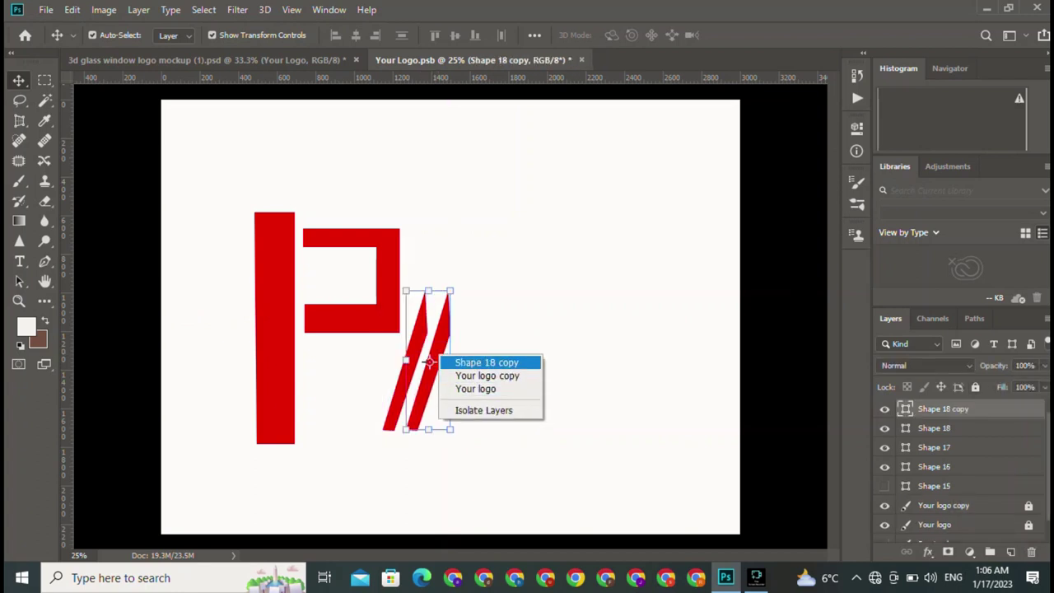
pyautogui.click(428, 361)
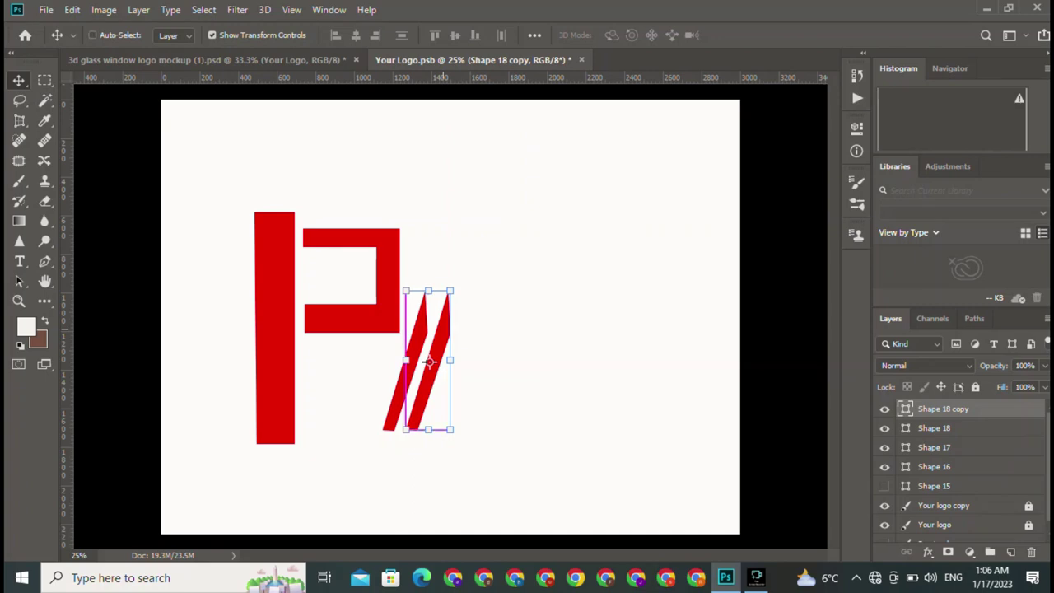
# Flip the copy horizontally and move it right so the legs form an A.
pyautogui.hotkey('ctrl', 't')
pyautogui.rightClick(428, 360)
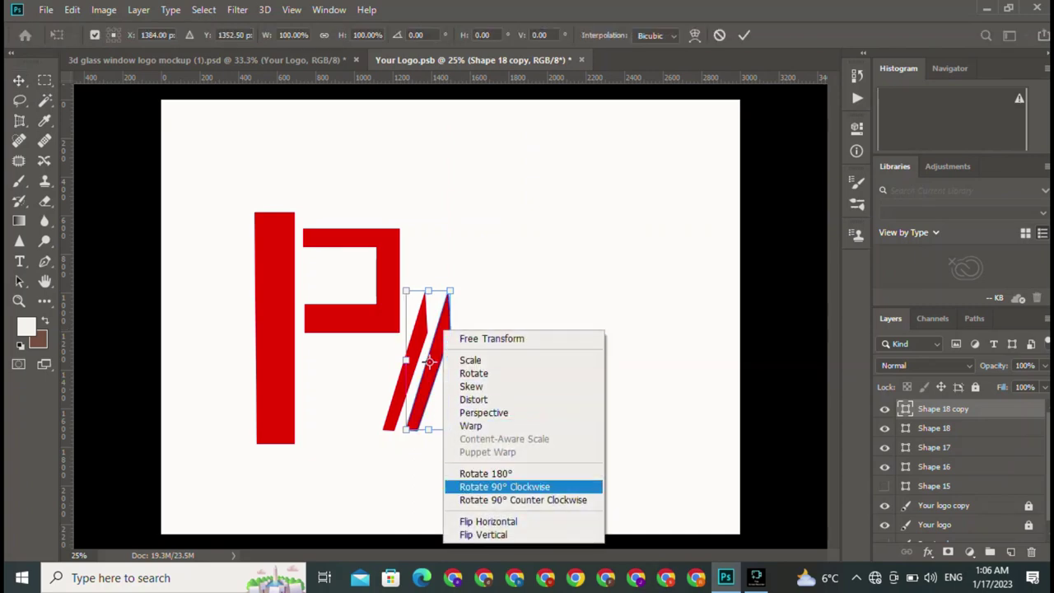
pyautogui.click(489, 522)
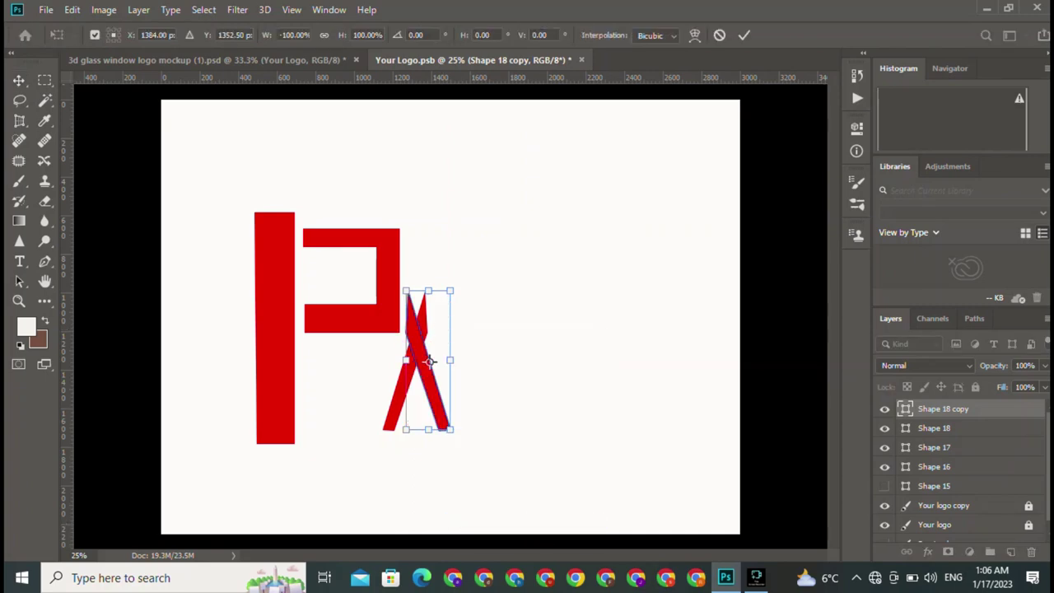
pyautogui.press('Return')
pyautogui.moveTo(428, 361); pyautogui.dragTo(458, 360)
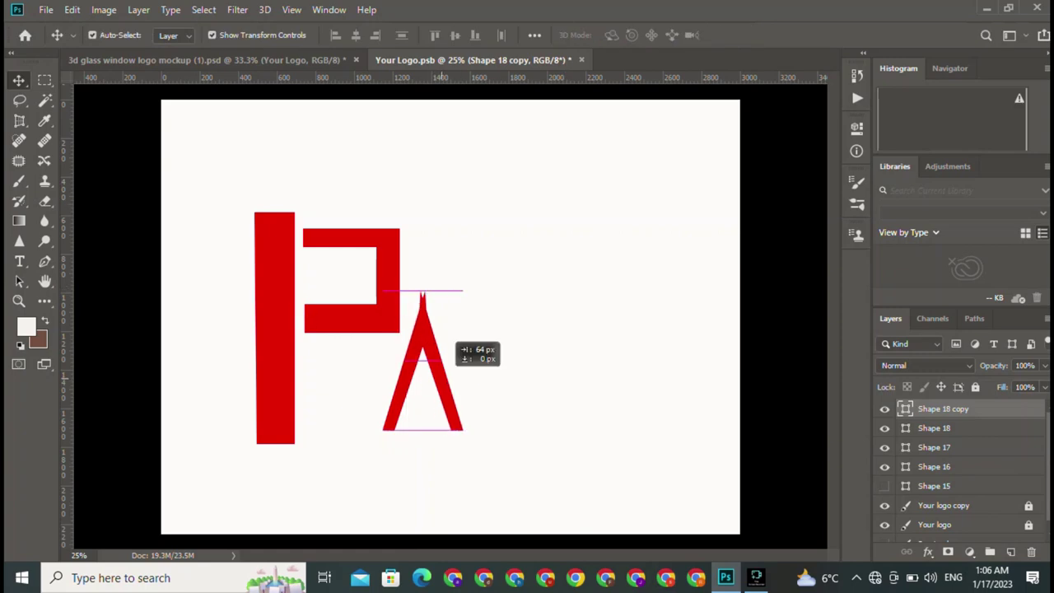
pyautogui.click(577, 271)
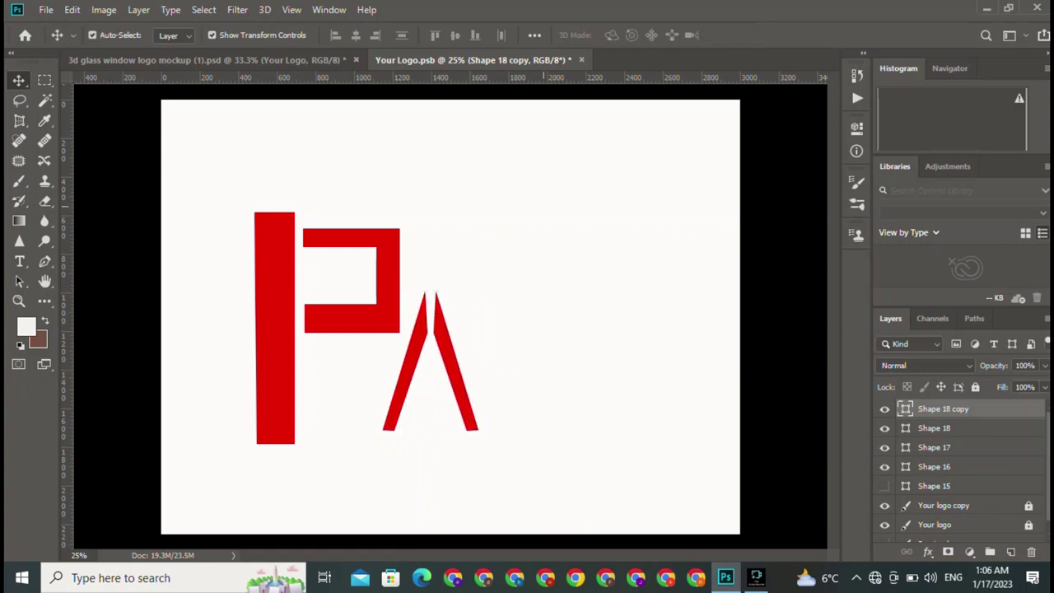
pyautogui.click(19, 241)
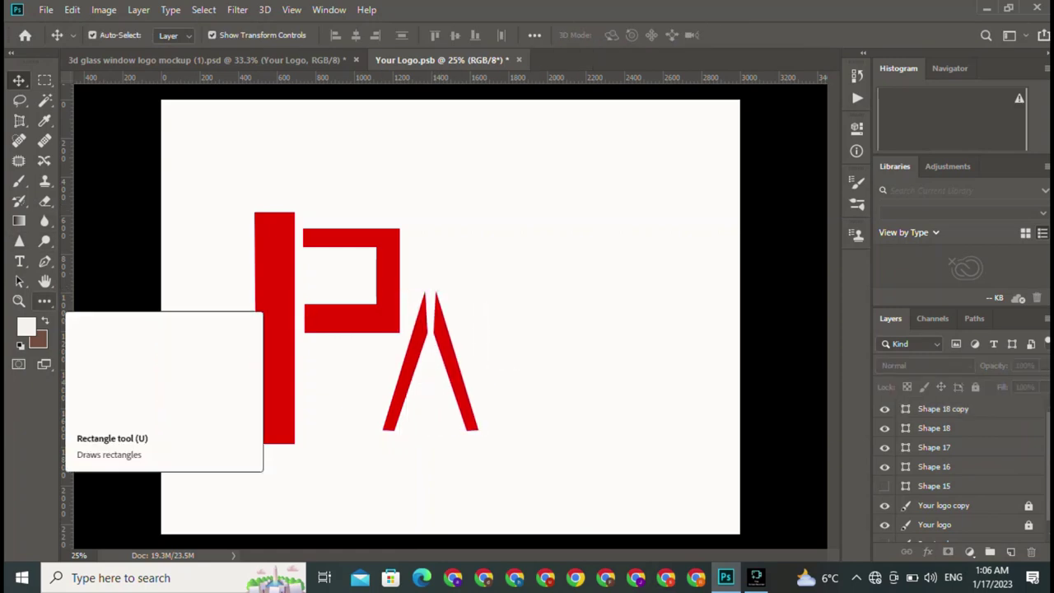
# Draw a thin rectangle between the A's legs and fill it red.
pyautogui.click(44, 301)
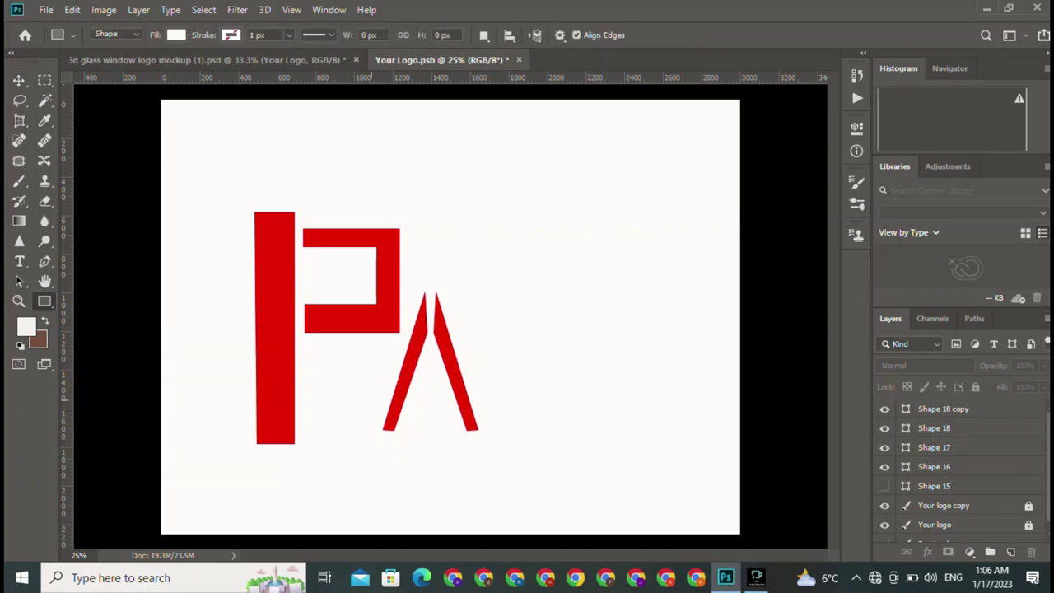
pyautogui.moveTo(416, 388); pyautogui.dragTo(442, 394)
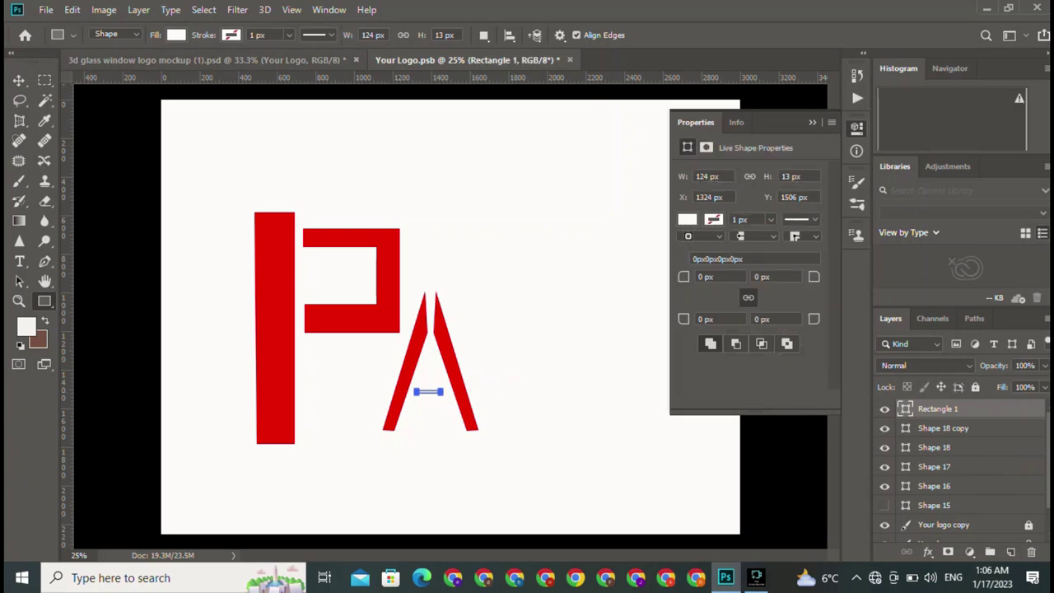
pyautogui.click(176, 34)
pyautogui.click(100, 115)
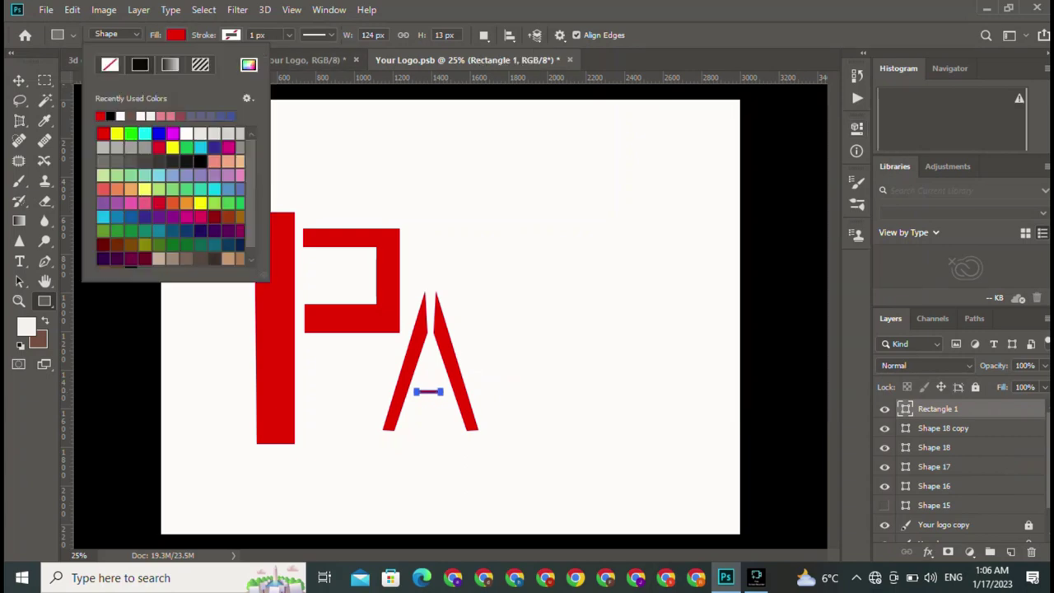
pyautogui.press('Escape')
pyautogui.press('v')
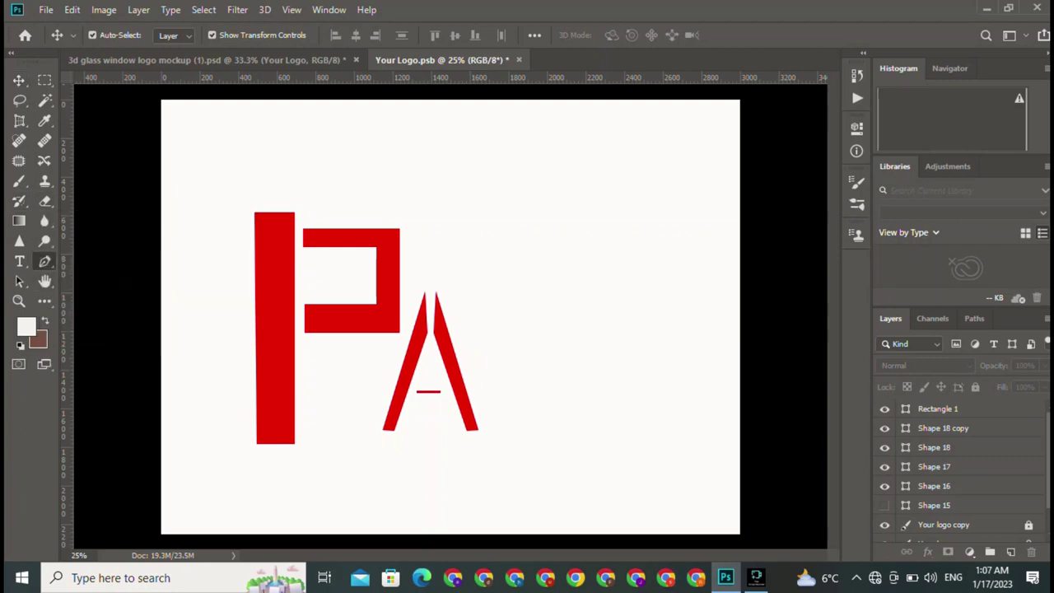
pyautogui.click(45, 261)
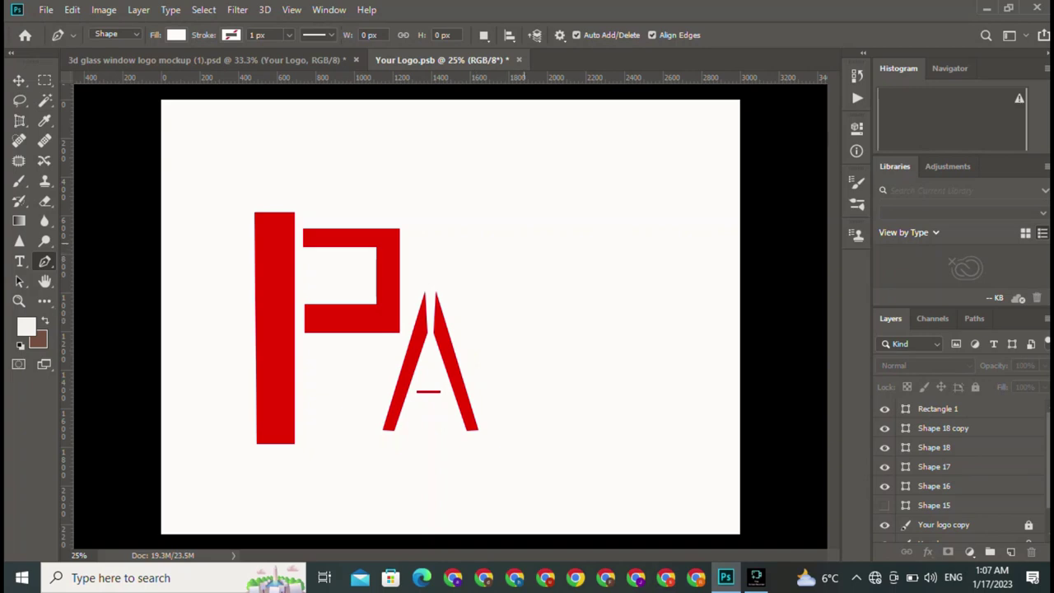
# Draw a right-pointing triangle path to the right of the A.
pyautogui.click(488, 315)
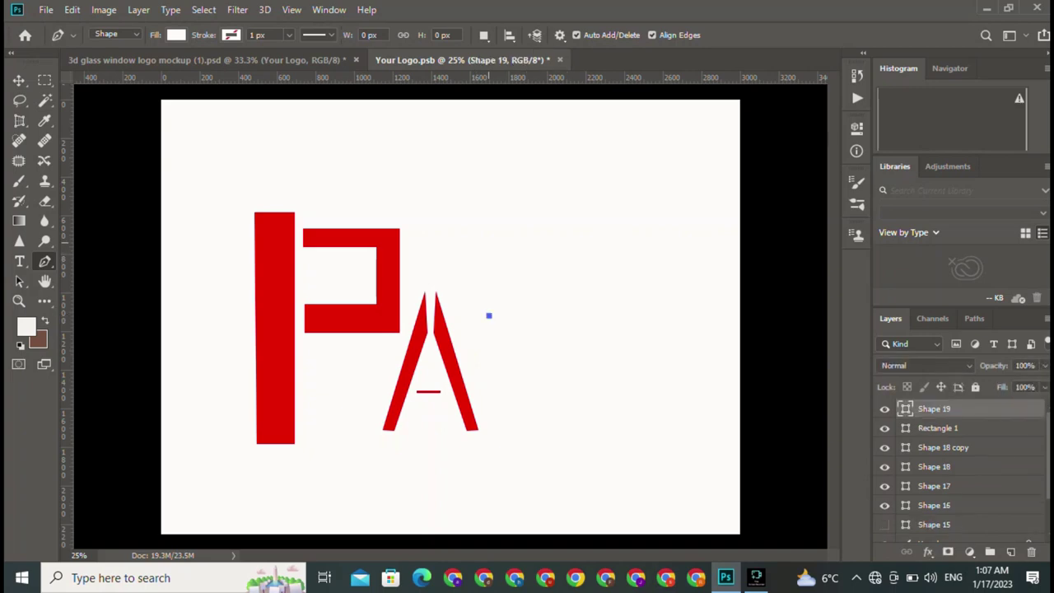
pyautogui.click(488, 240)
pyautogui.moveTo(488, 315); pyautogui.dragTo(633, 268)
pyautogui.hotkey('ctrl', 'z')
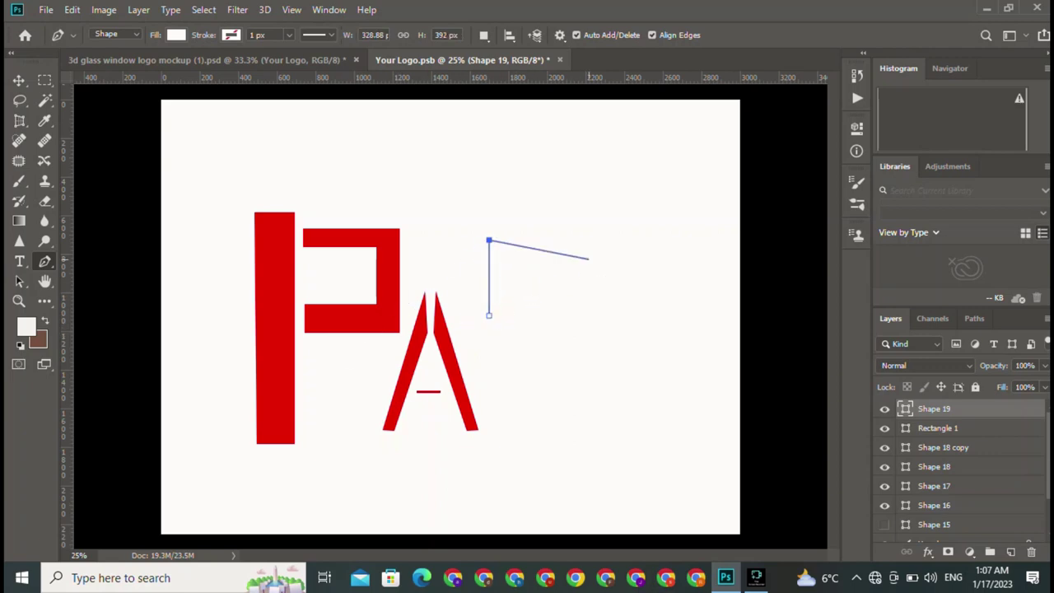
pyautogui.click(577, 275)
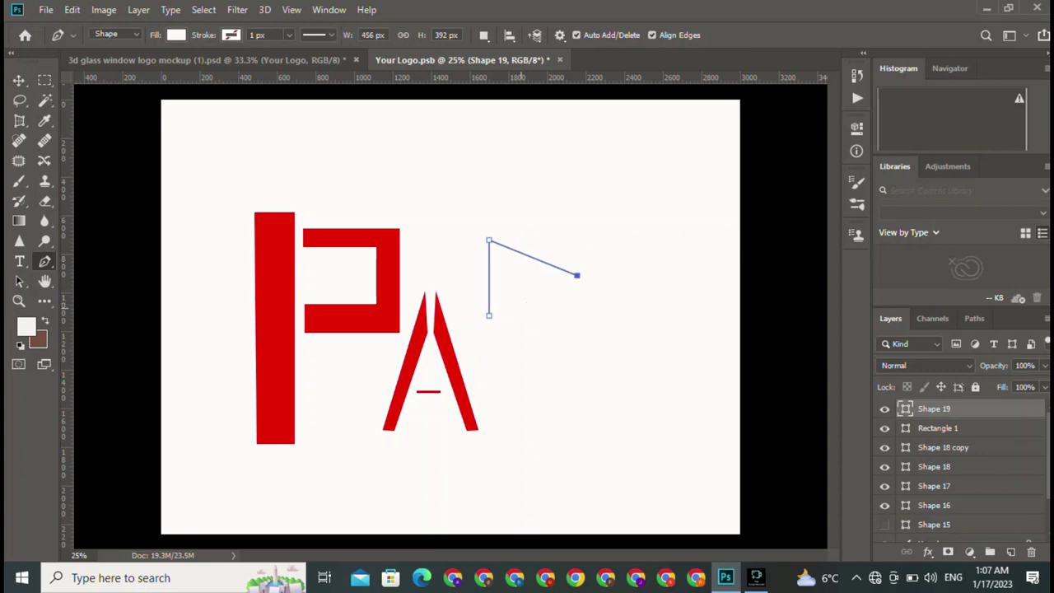
pyautogui.click(489, 315)
# Fill the triangle black and set the path mode to Exclude Overlapping Shapes.
pyautogui.click(175, 34)
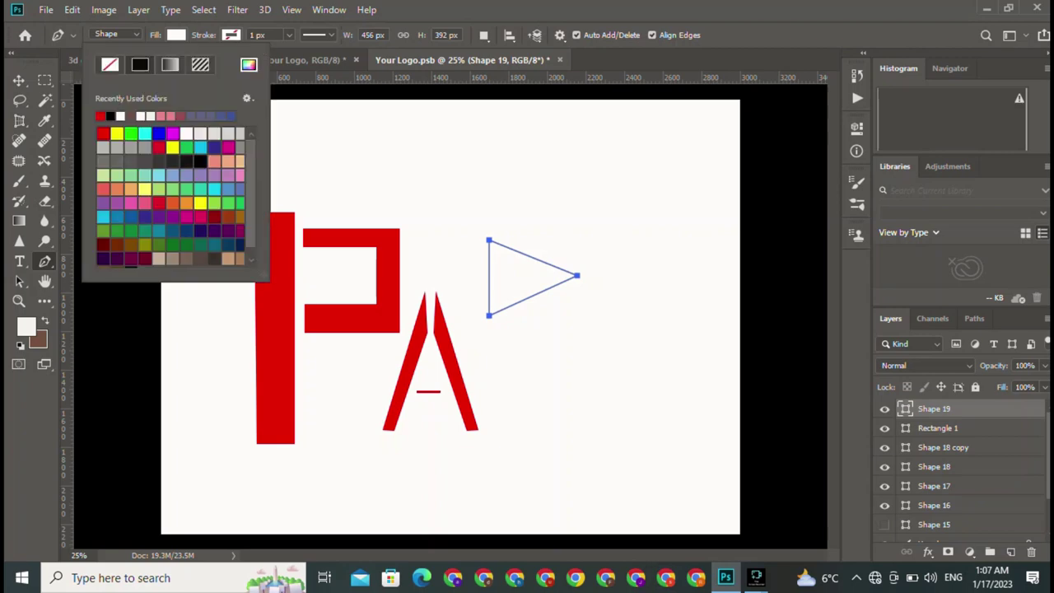
pyautogui.click(110, 115)
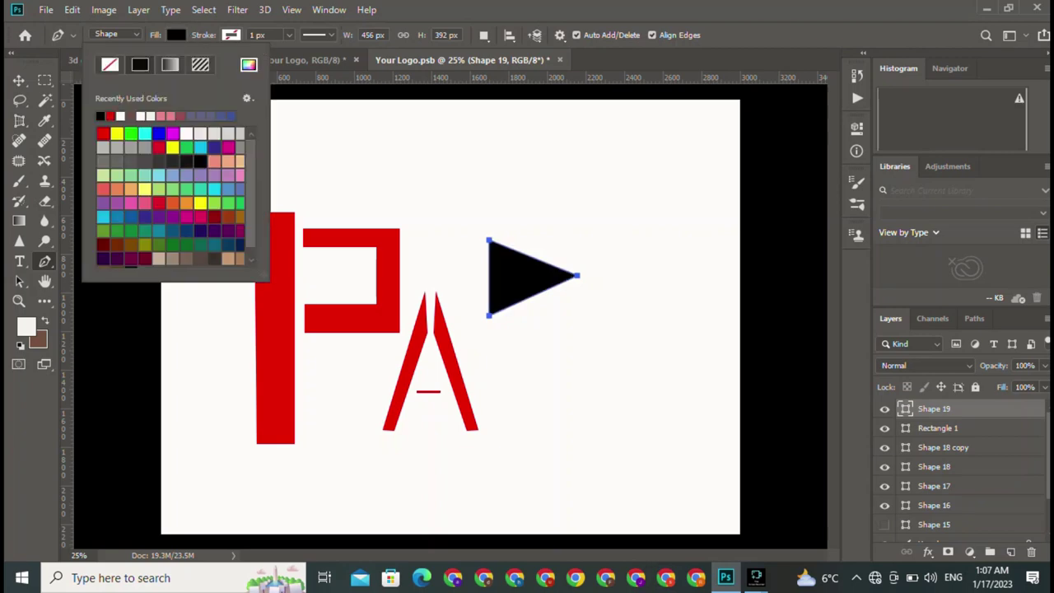
pyautogui.click(484, 35)
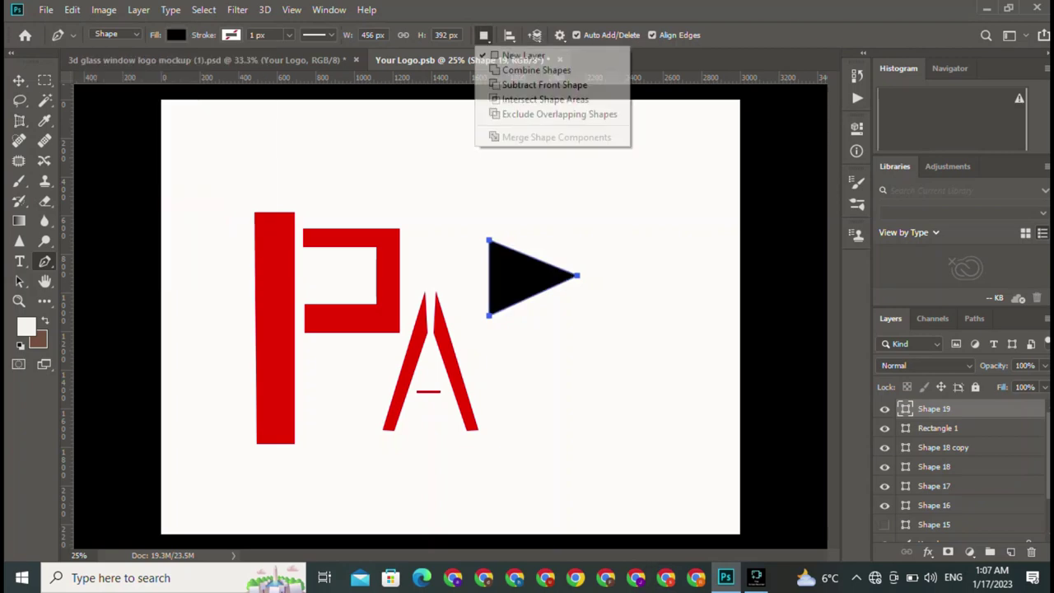
pyautogui.click(552, 113)
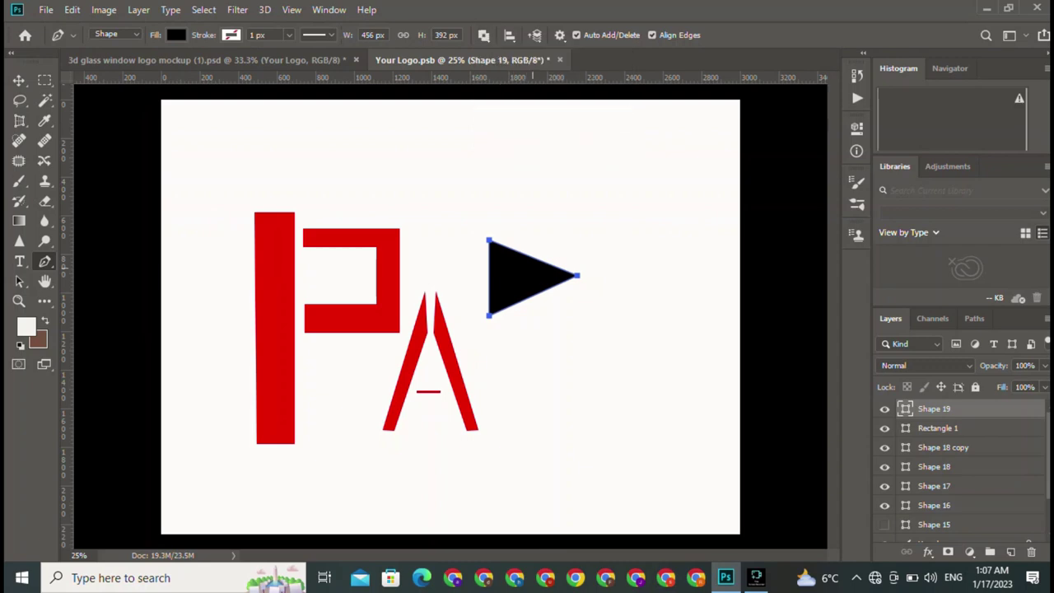
# Draw a smaller inner triangle to cut a hollow centre, then deselect.
pyautogui.click(510, 262)
pyautogui.click(550, 274)
pyautogui.click(511, 290)
pyautogui.click(510, 262)
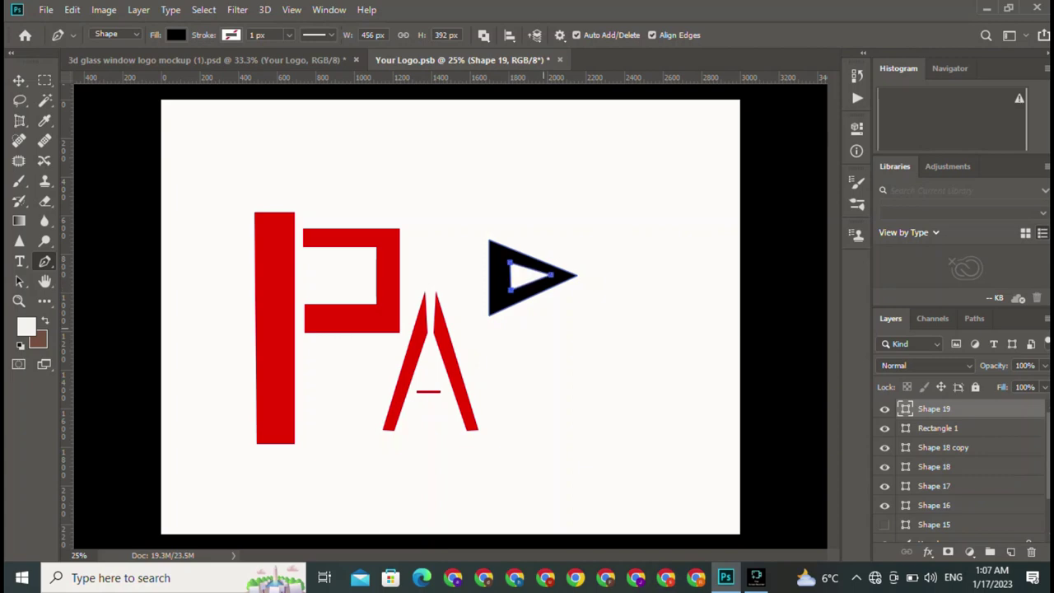
pyautogui.press('v')
pyautogui.click(612, 206)
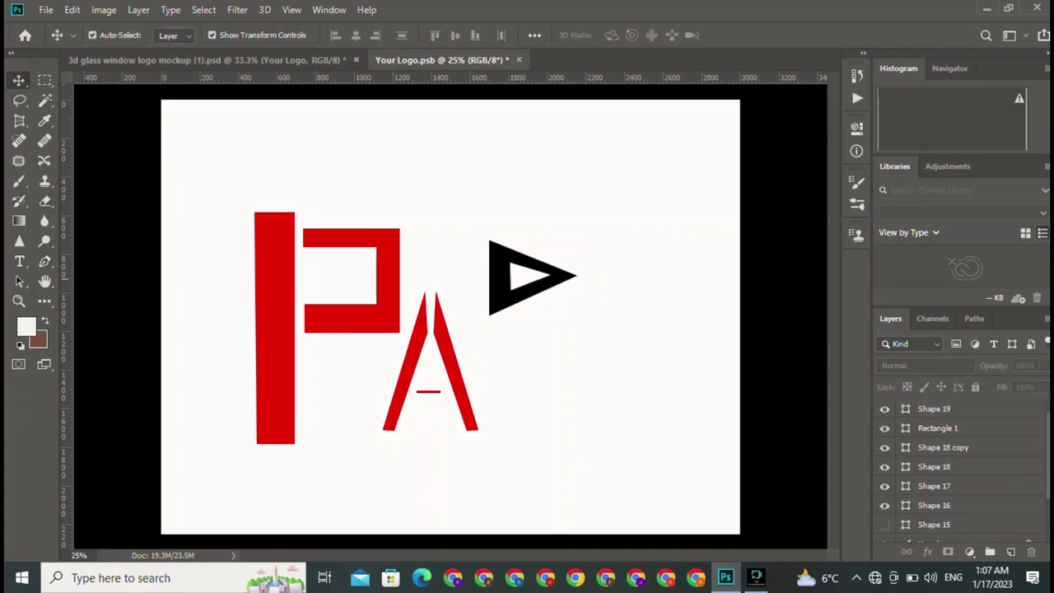
# Rotate the black triangle about 15° and move it down-left against the A's right leg.
pyautogui.moveTo(502, 275)
pyautogui.mouseDown()
pyautogui.moveTo(496, 354)
pyautogui.moveTo(479, 334)
pyautogui.moveTo(512, 331)
pyautogui.moveTo(512, 319)
pyautogui.mouseUp()
pyautogui.hotkey('ctrl', 't')
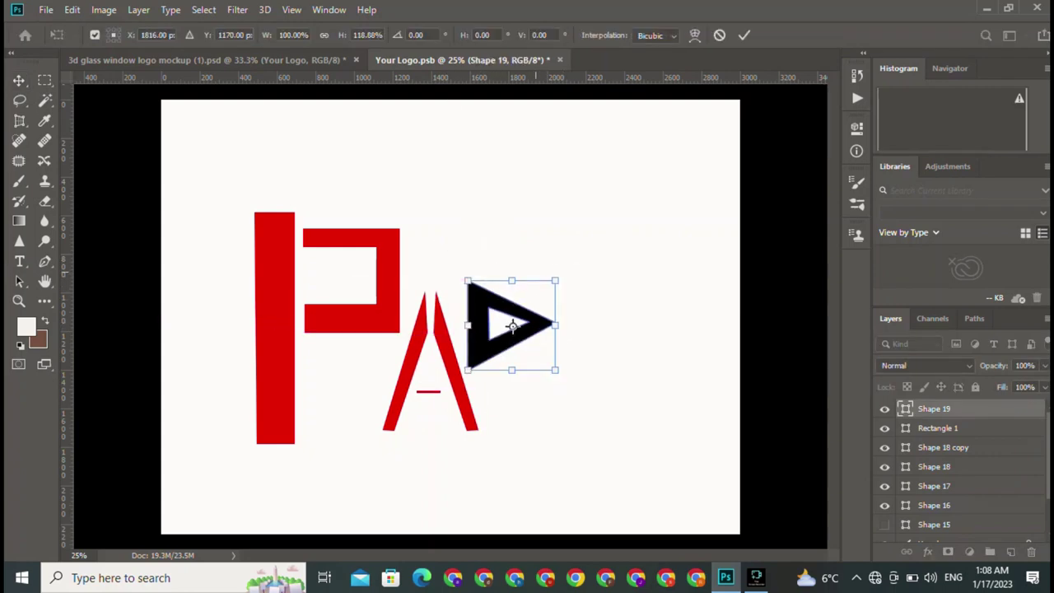
pyautogui.moveTo(567, 286); pyautogui.dragTo(553, 272)
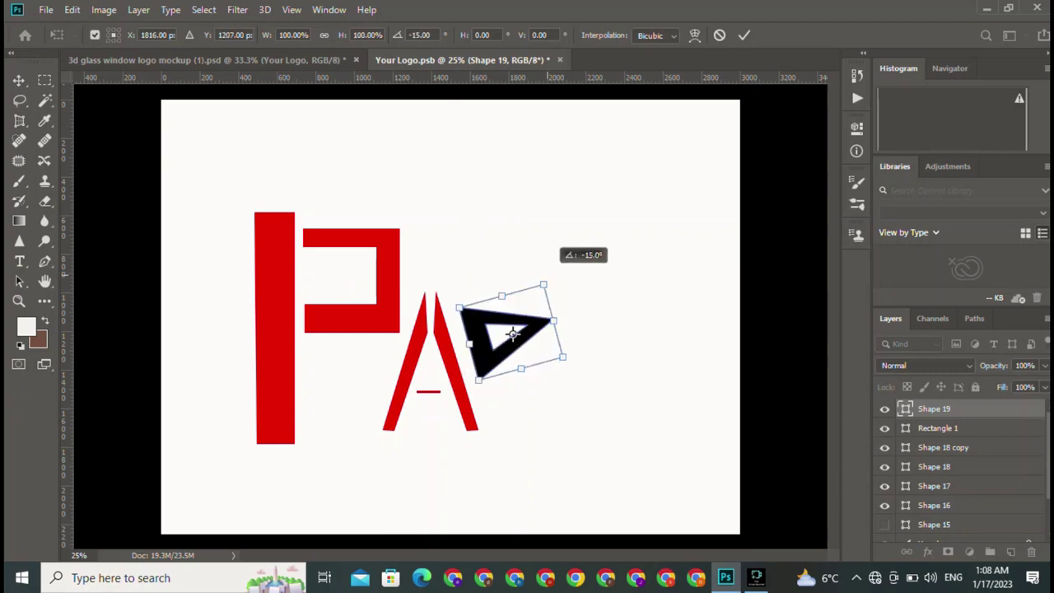
pyautogui.moveTo(512, 332); pyautogui.dragTo(499, 347)
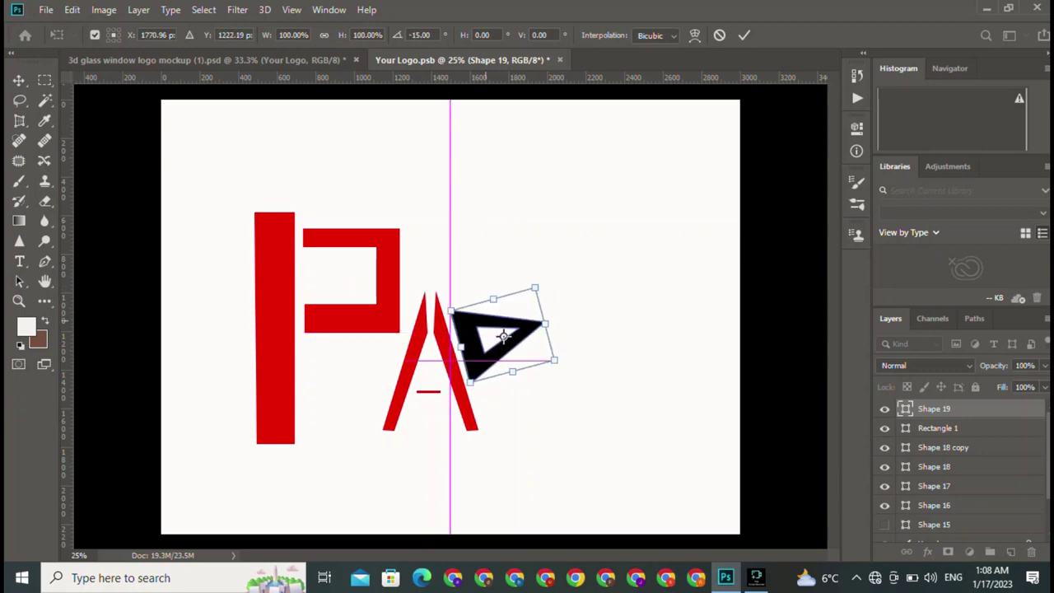
pyautogui.press('Return')
pyautogui.click(391, 284)
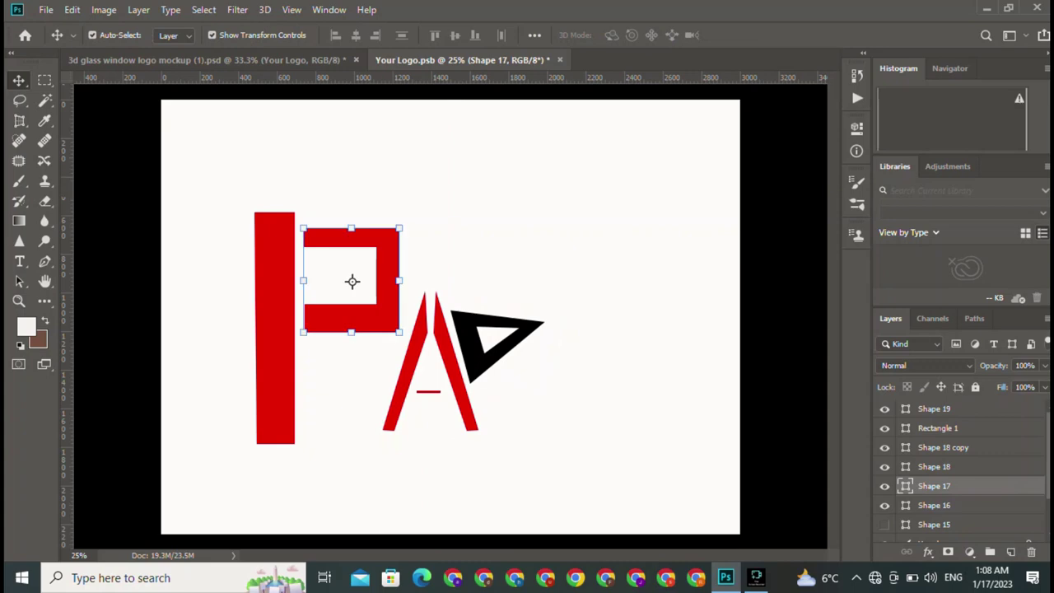
pyautogui.click(352, 281)
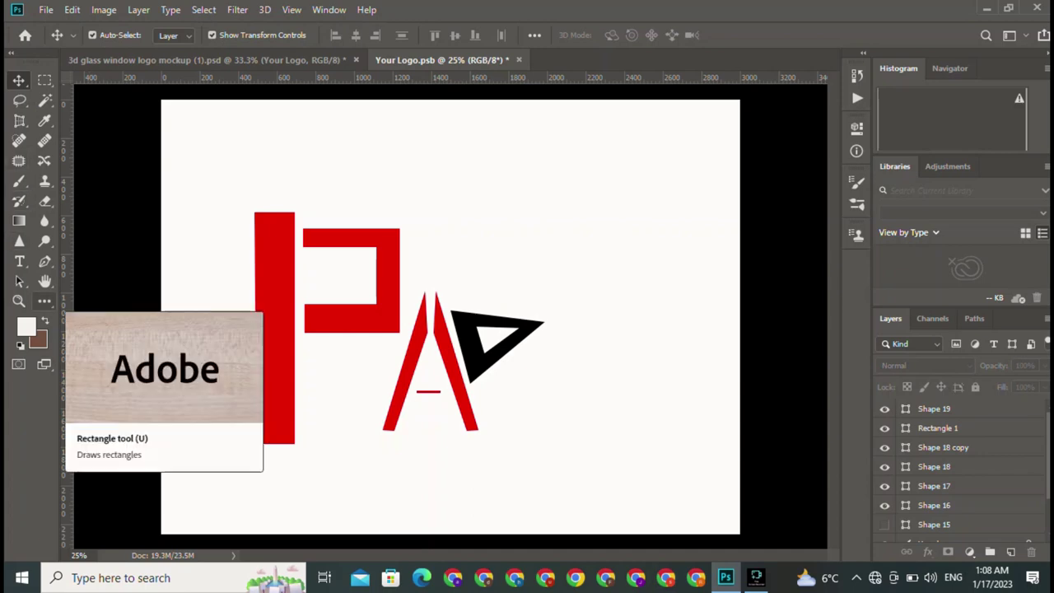
pyautogui.click(44, 261)
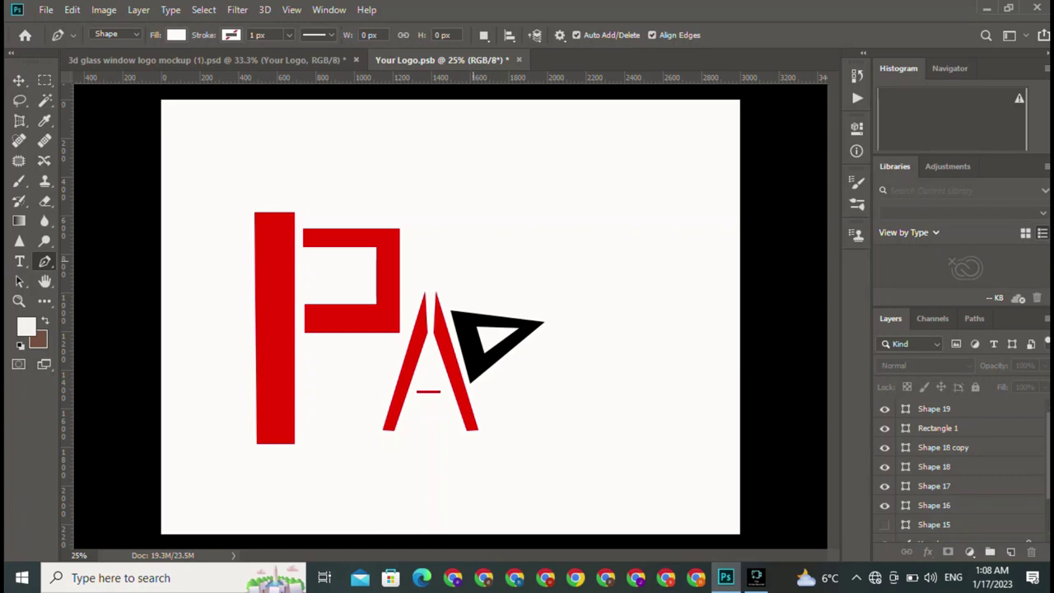
# Begin the first black spike above the triangle, reworking its anchor points.
pyautogui.click(472, 261)
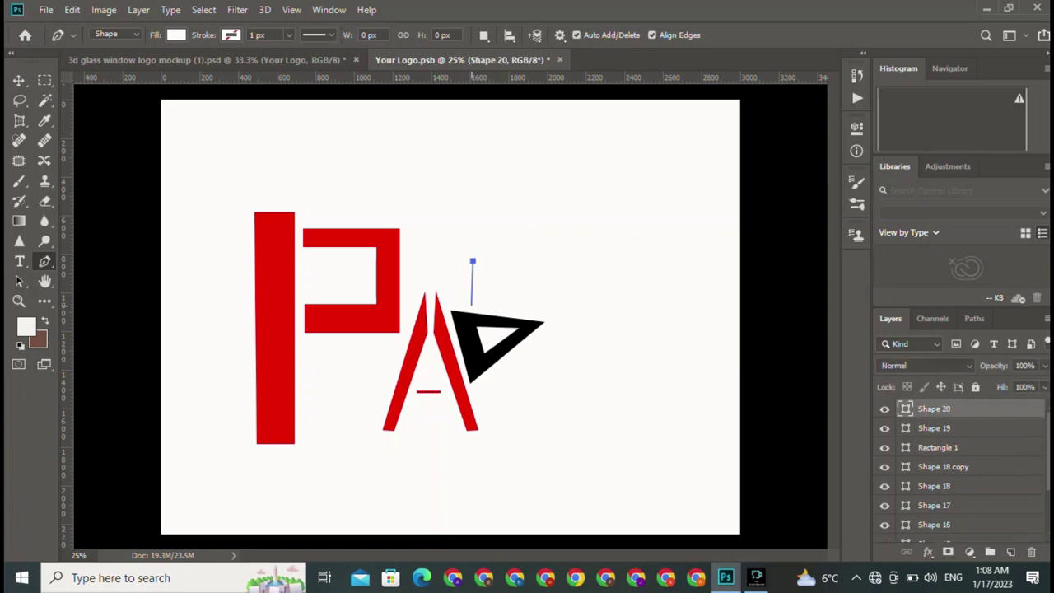
pyautogui.click(472, 311)
pyautogui.click(473, 261)
pyautogui.hotkey('ctrl', 'z')
pyautogui.hotkey('ctrl', 'z')
pyautogui.hotkey('ctrl', 'z')
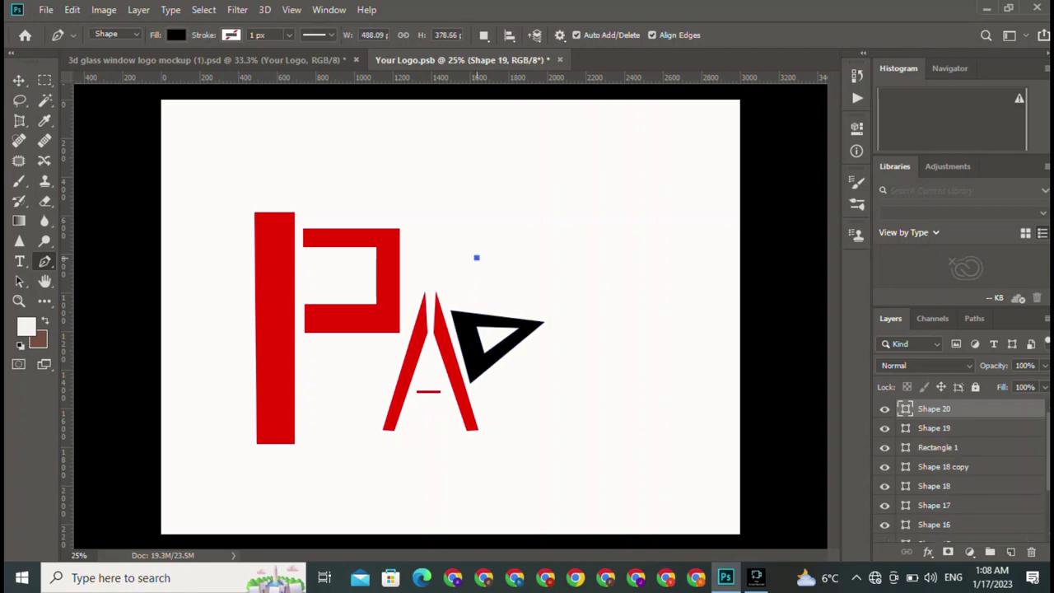
pyautogui.hotkey('ctrl', 'shift', 'z')
pyautogui.click(502, 306)
pyautogui.click(476, 258)
pyautogui.moveTo(502, 306); pyautogui.dragTo(480, 306)
pyautogui.click(476, 259)
# Remove the stray anchors and finish the first spike as a thin vertical black triangle.
pyautogui.click(513, 254)
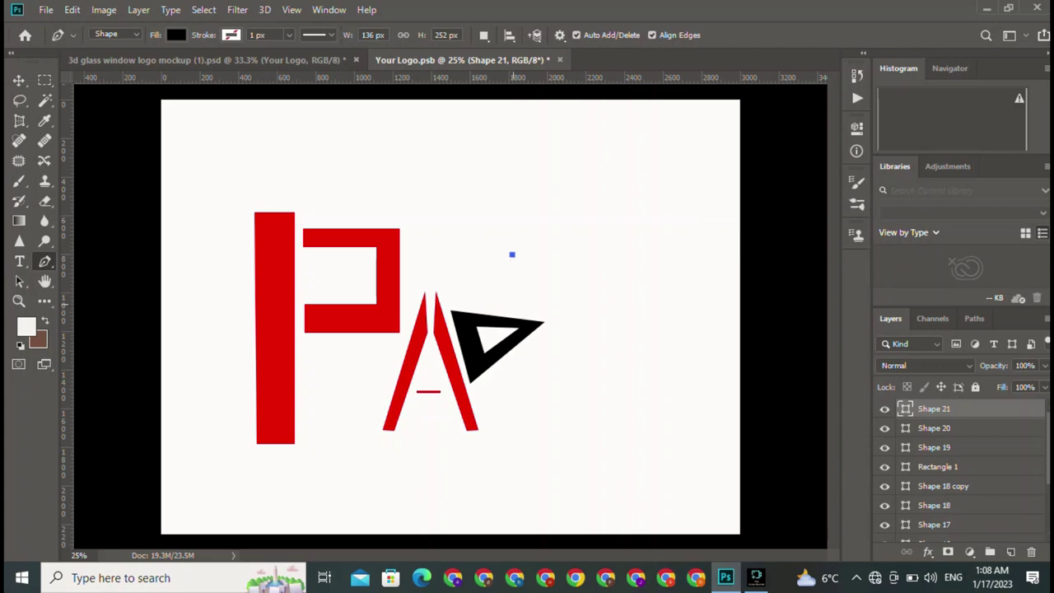
pyautogui.hotkey('ctrl', 'z')
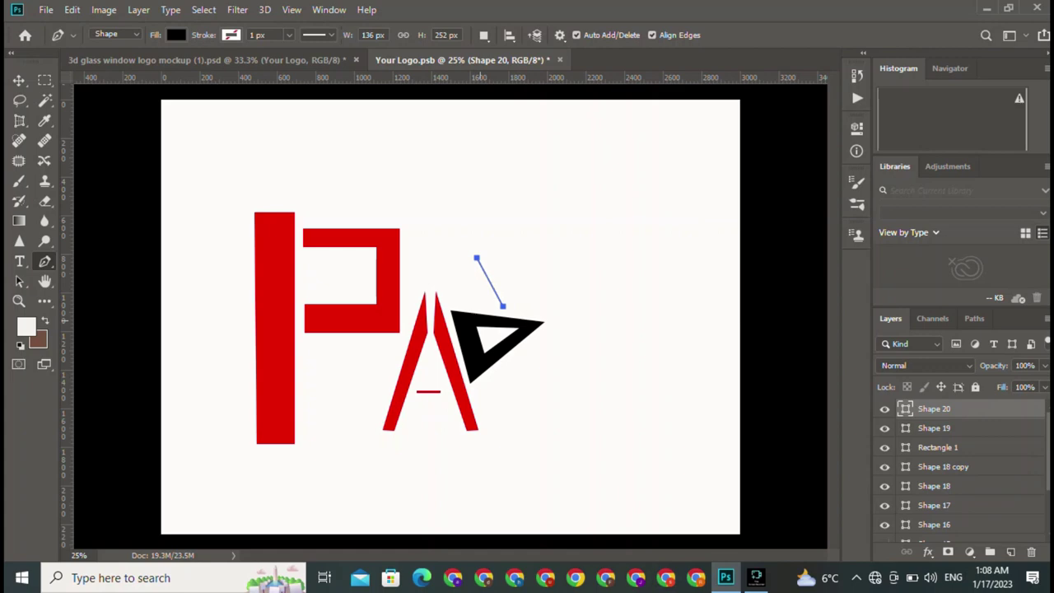
pyautogui.hotkey('ctrl', 'z')
pyautogui.click(476, 303)
pyautogui.click(484, 303)
pyautogui.press('Escape')
# Draw a thin diagonal black spike slanting down-right from the first spike's top.
pyautogui.click(479, 264)
pyautogui.click(499, 289)
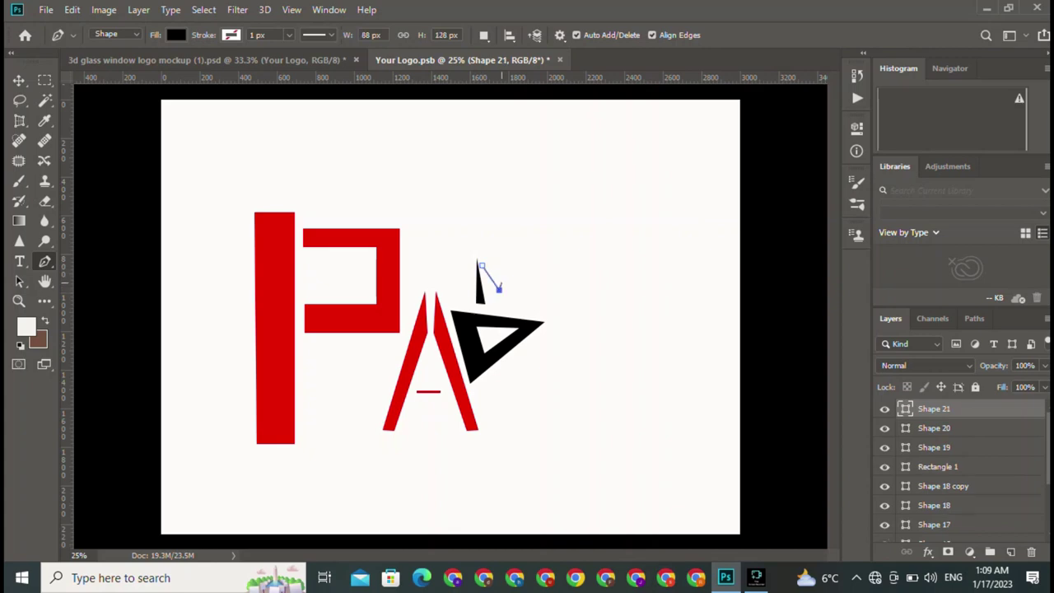
pyautogui.click(501, 285)
pyautogui.press('Escape')
# Draw a third tall thin black spike to the right, completing the zigzag.
pyautogui.click(505, 241)
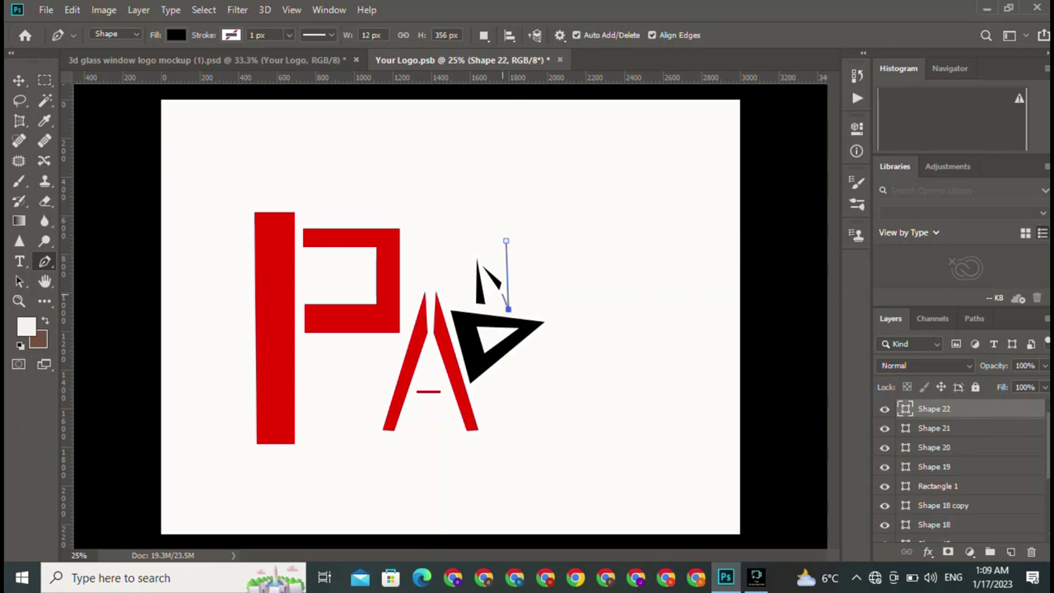
pyautogui.click(508, 310)
pyautogui.click(501, 301)
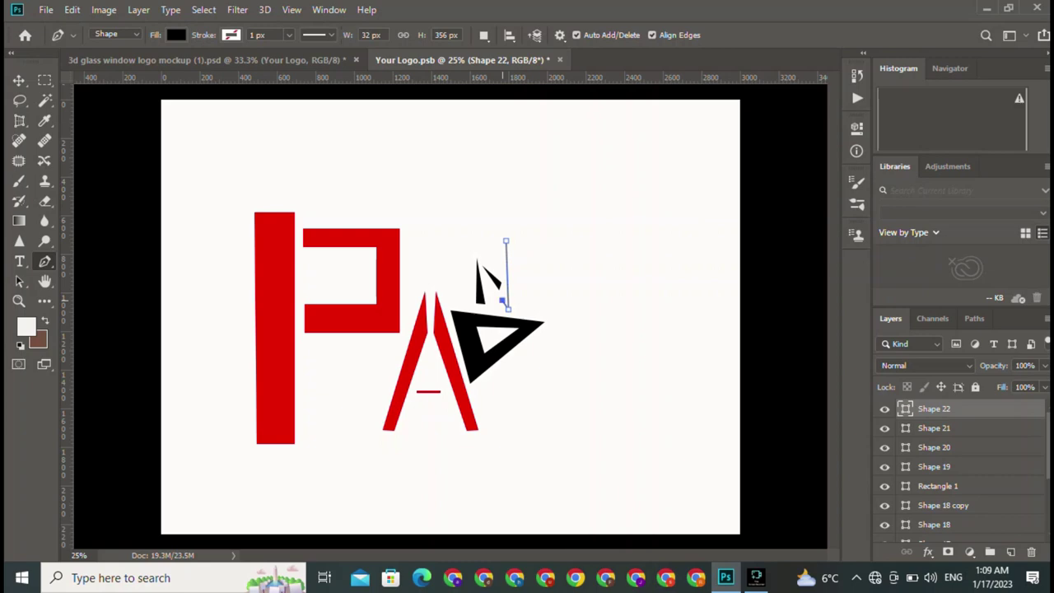
pyautogui.click(506, 241)
pyautogui.press('v')
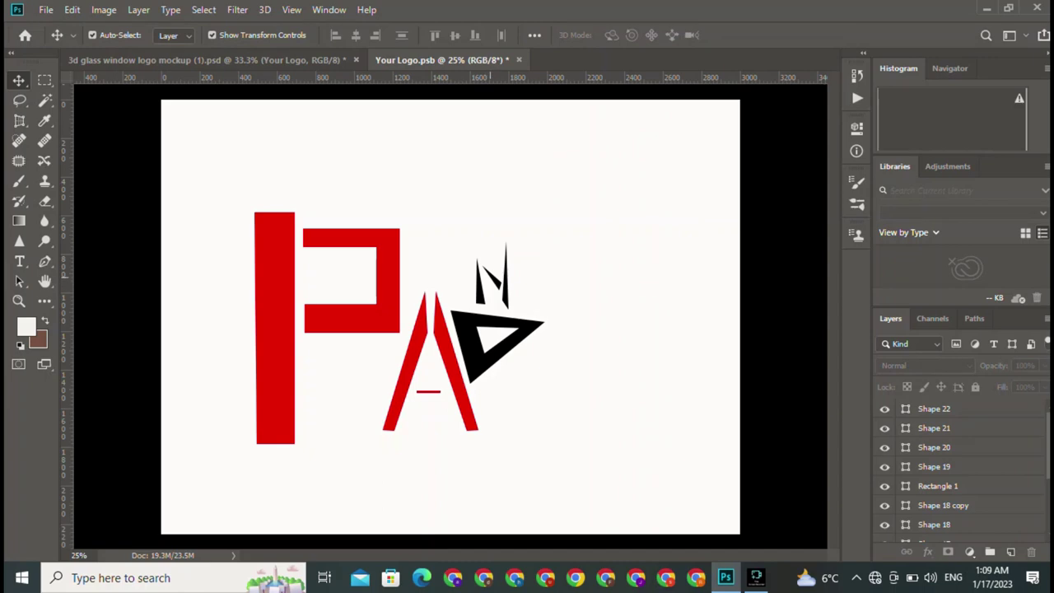
# Scale the diagonal Shape 21 spike to 120% width and 170.31% height.
pyautogui.click(489, 283)
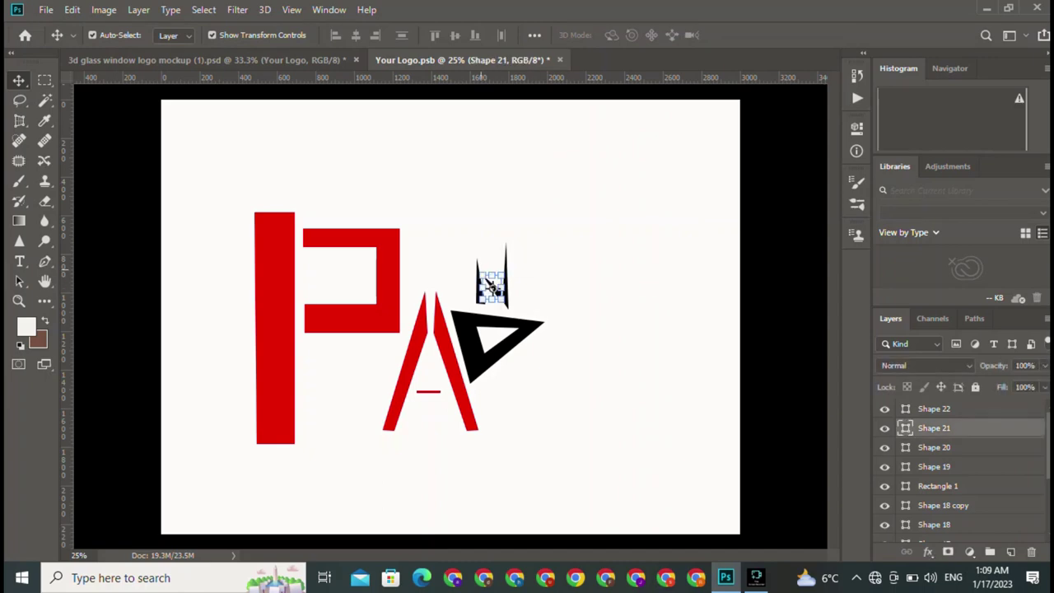
pyautogui.hotkey('ctrl', 't')
pyautogui.moveTo(492, 273); pyautogui.dragTo(491, 257)
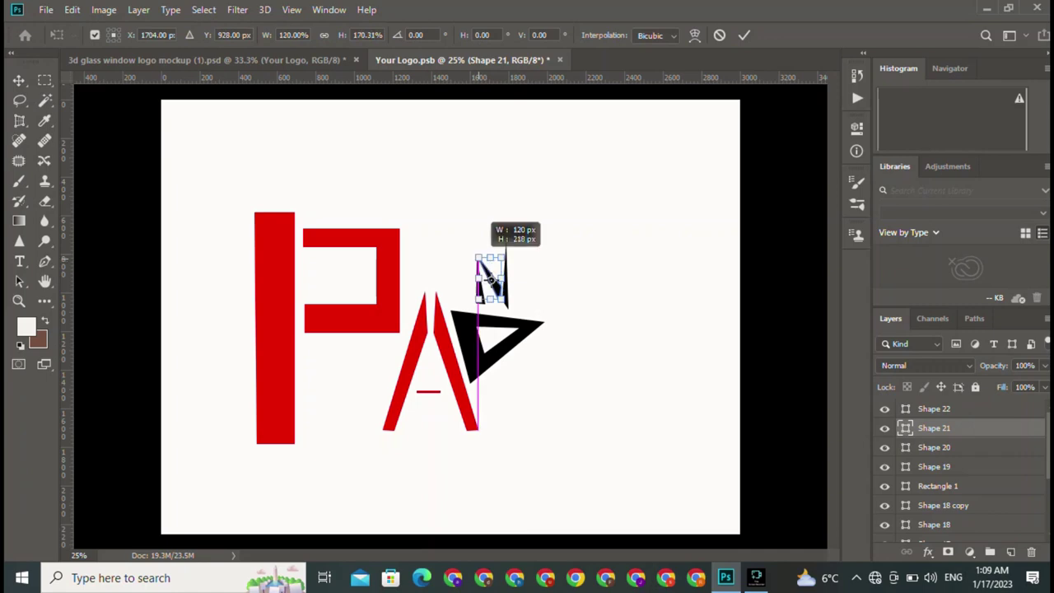
pyautogui.click(744, 35)
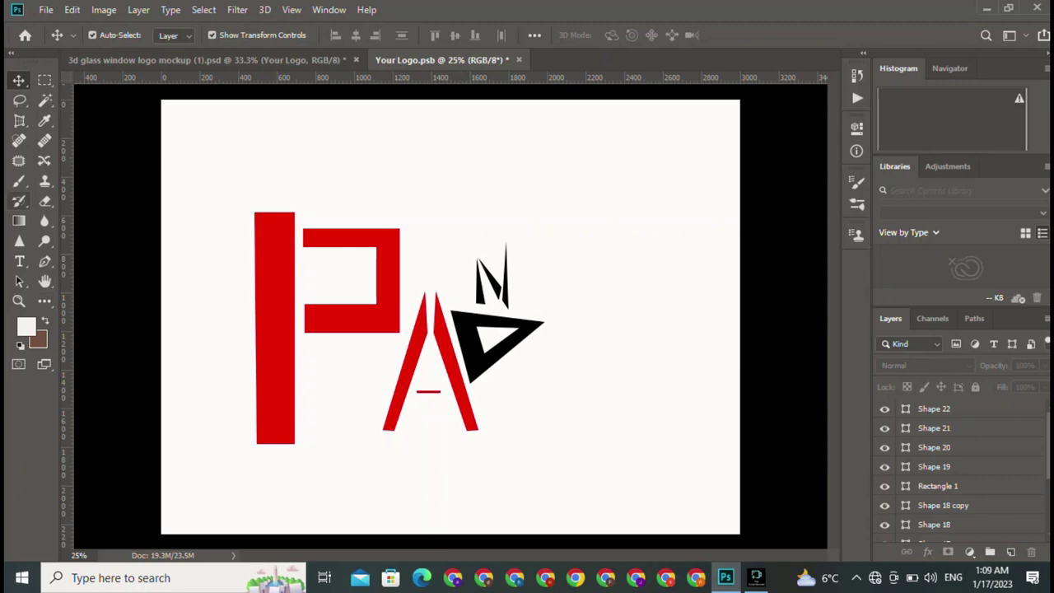
pyautogui.click(19, 261)
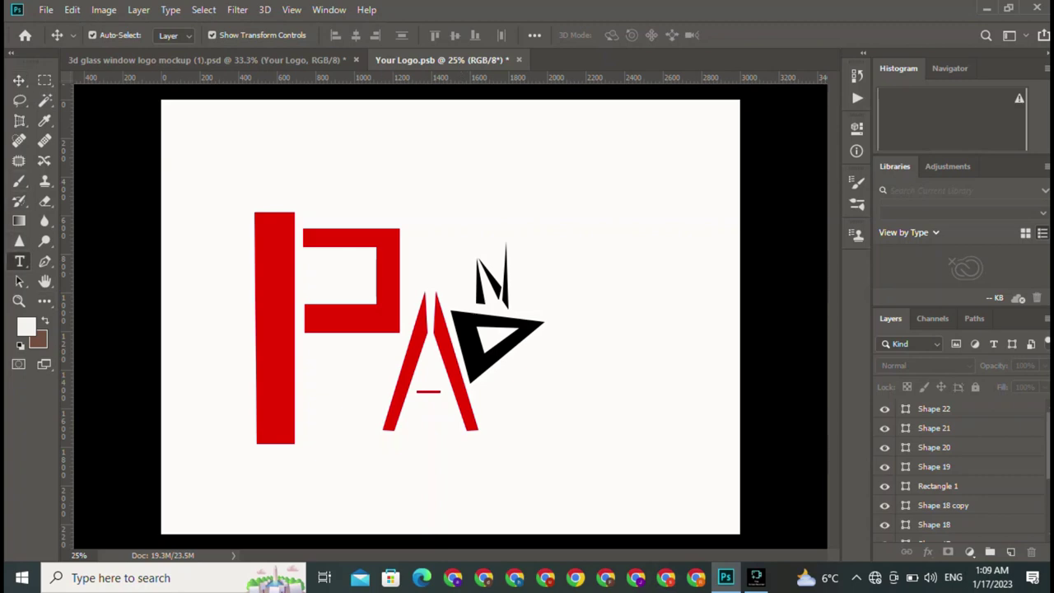
pyautogui.click(44, 261)
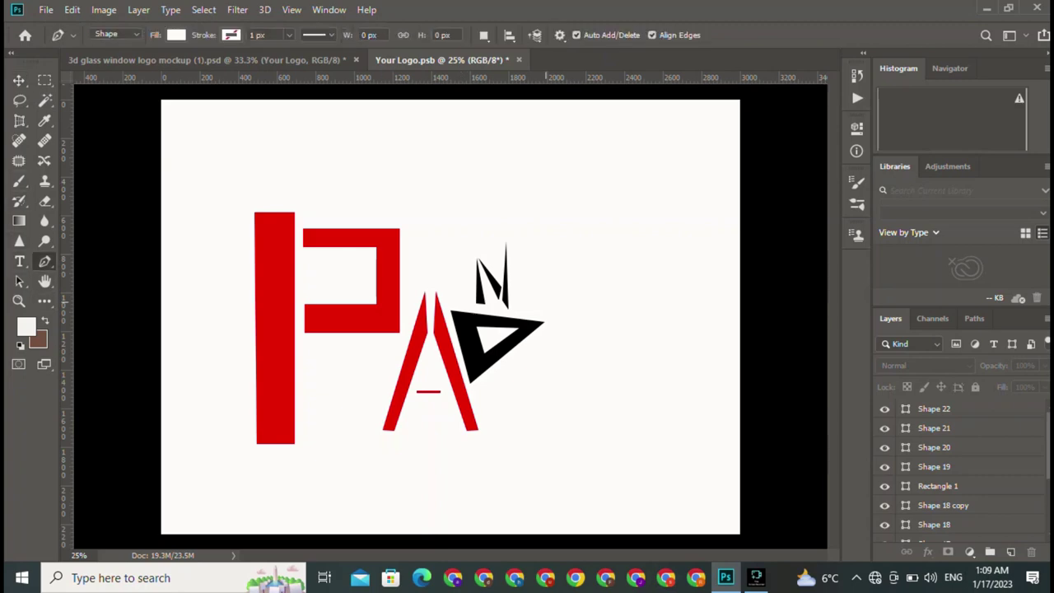
# Draw a slanted spike right of the black spikes and fill it red.
pyautogui.click(523, 270)
pyautogui.click(513, 306)
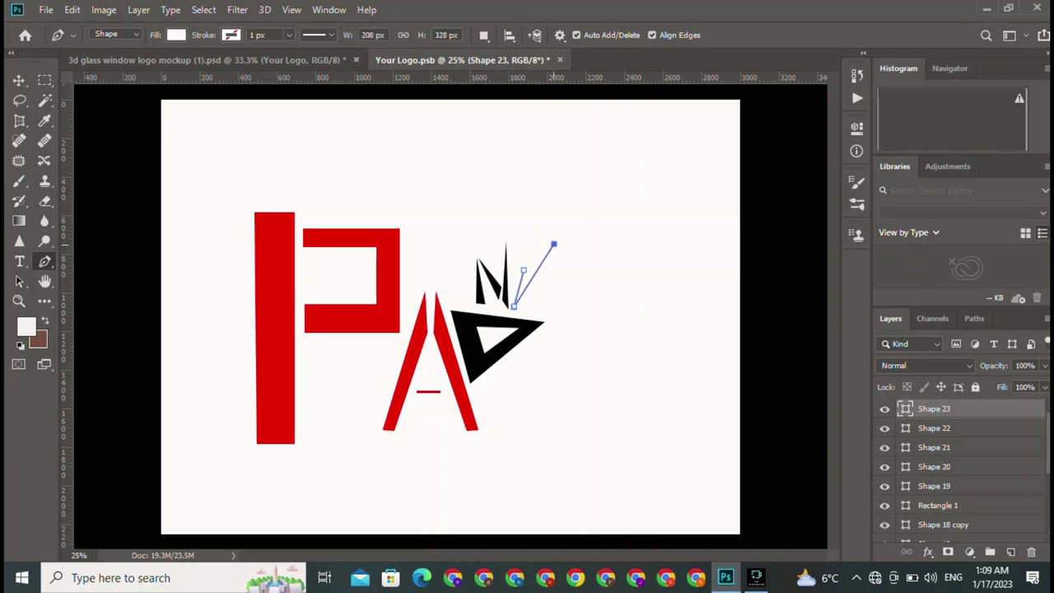
pyautogui.click(554, 245)
pyautogui.click(176, 34)
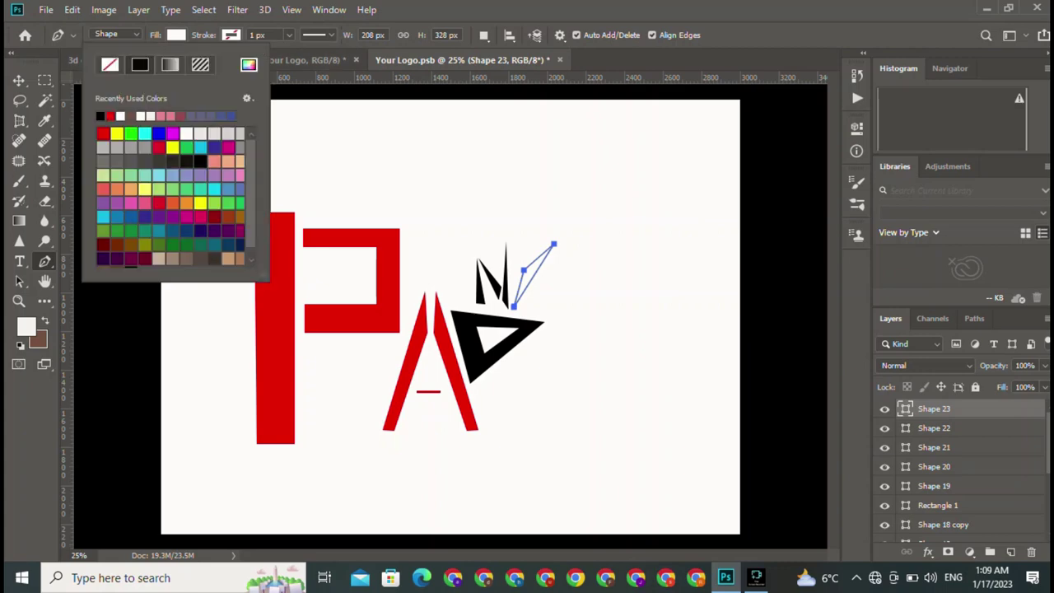
pyautogui.click(109, 115)
pyautogui.press('Escape')
# Draw a second red spike fanning further right, then deselect it.
pyautogui.click(536, 280)
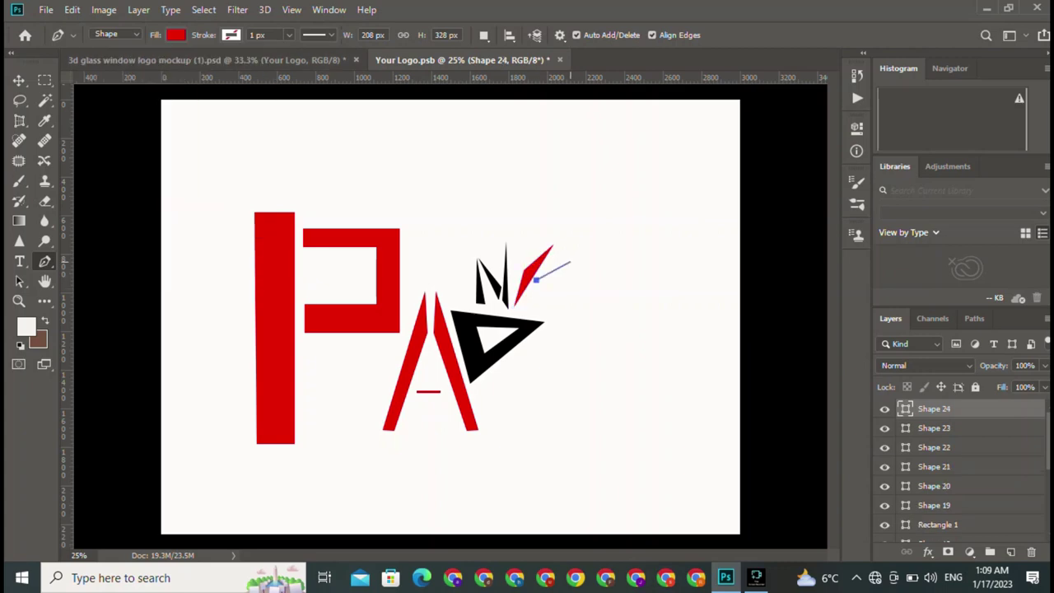
pyautogui.click(570, 262)
pyautogui.click(530, 316)
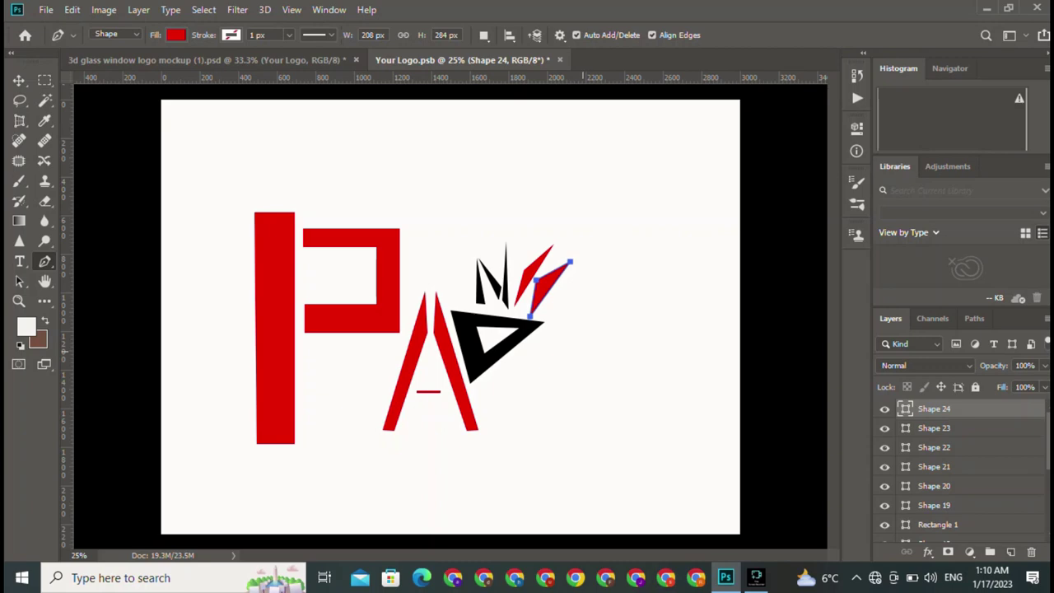
pyautogui.press('v')
pyautogui.click(599, 248)
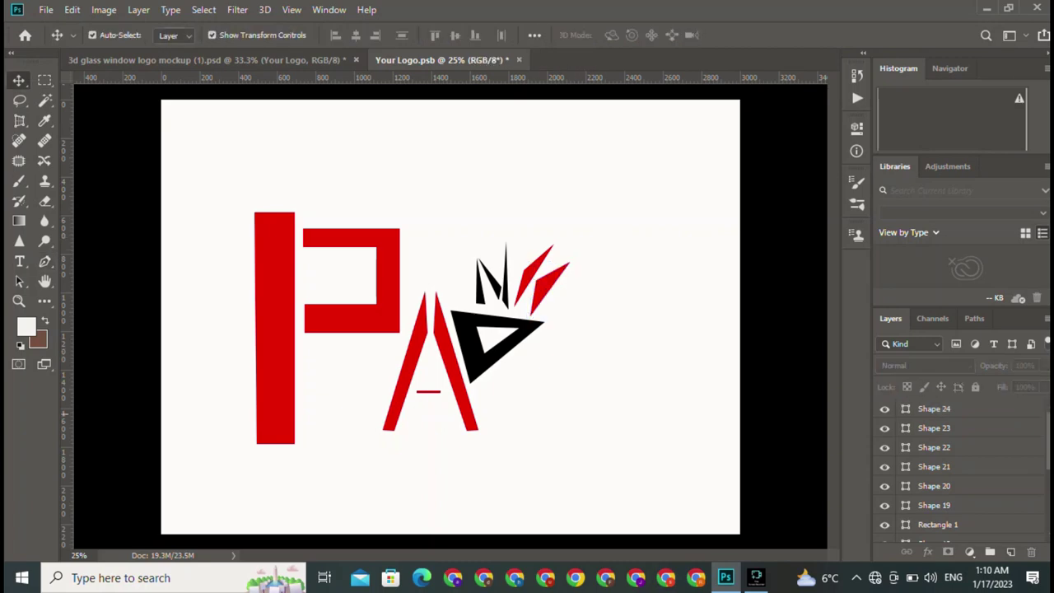
# Select Shape 17, the P's top bowl, and change its fill to black.
pyautogui.moveTo(212, 177); pyautogui.dragTo(644, 438)
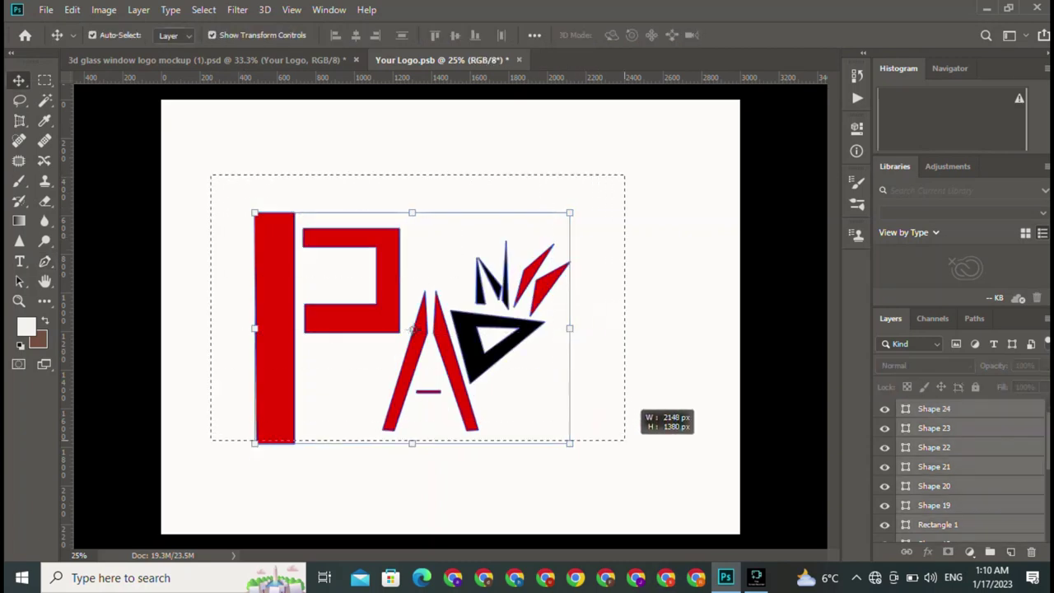
pyautogui.click(592, 330)
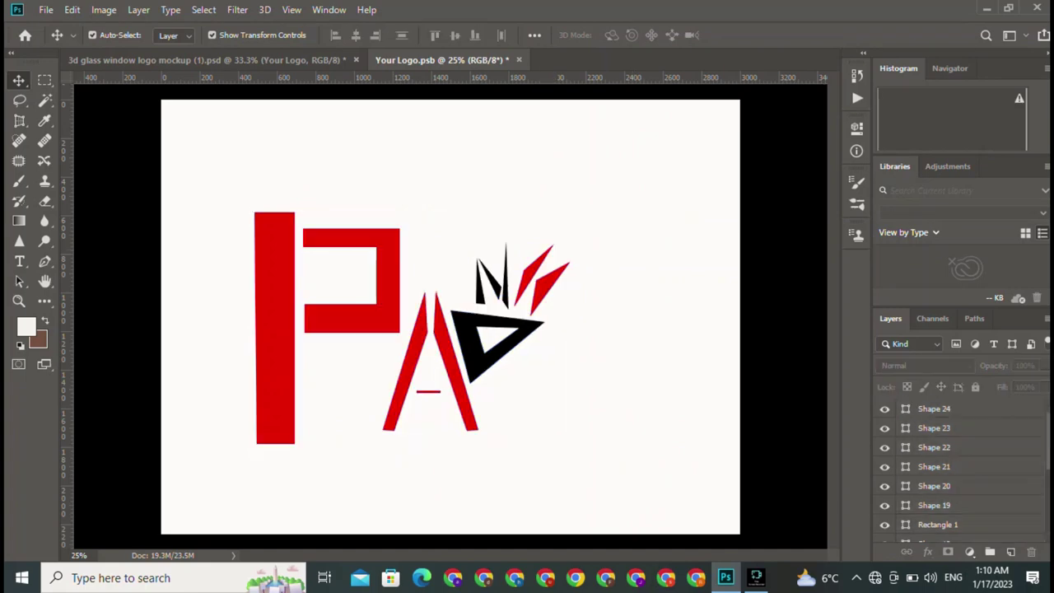
pyautogui.click(385, 280)
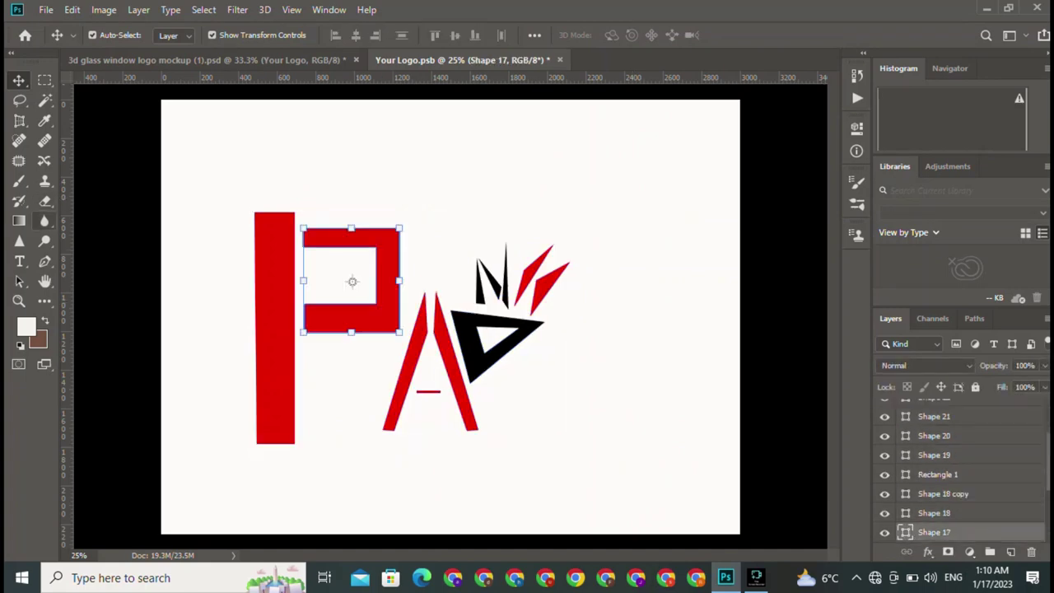
pyautogui.click(45, 261)
pyautogui.click(176, 34)
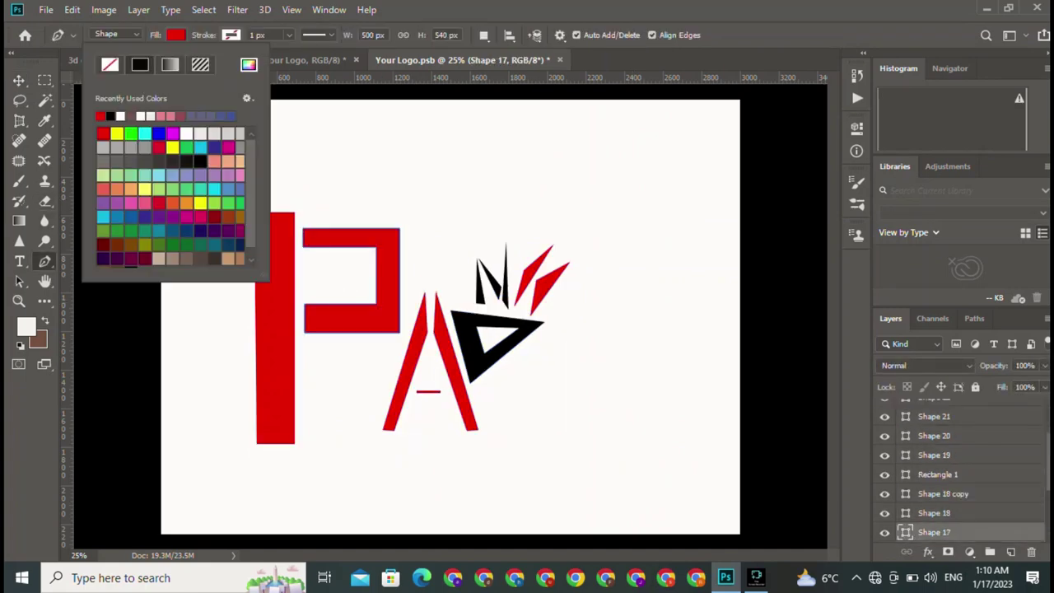
pyautogui.click(110, 116)
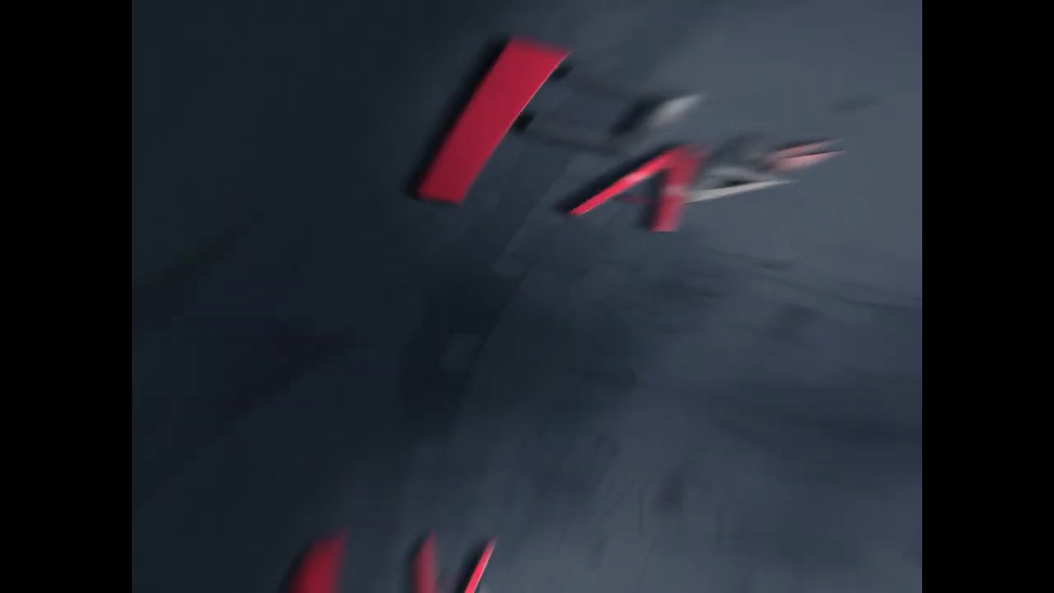